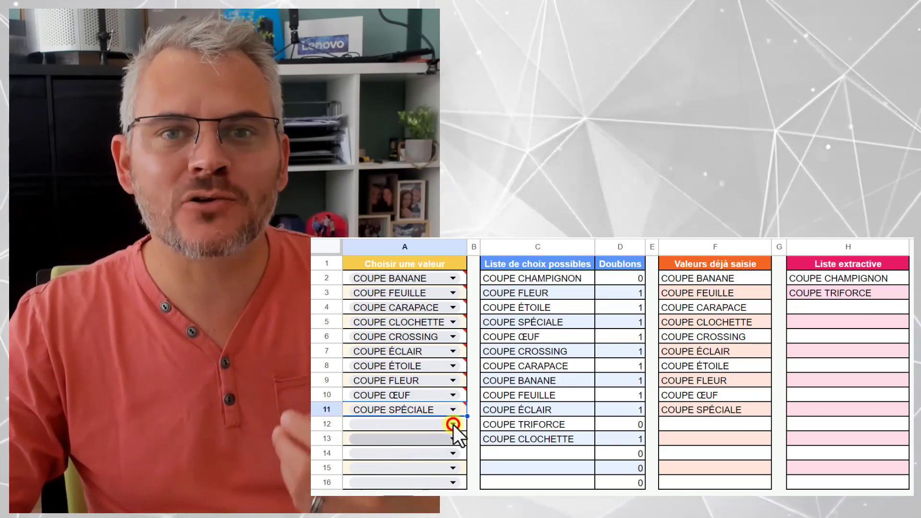
Step: Choose COUPE TRIFORCE in A12 and COUPE CHAMPIGNON in A13 from their dropdowns, and check the remaining choices in A14
{"action": "left_click", "coordinate": [377, 456]}
{"action": "left_click", "coordinate": [452, 438]}
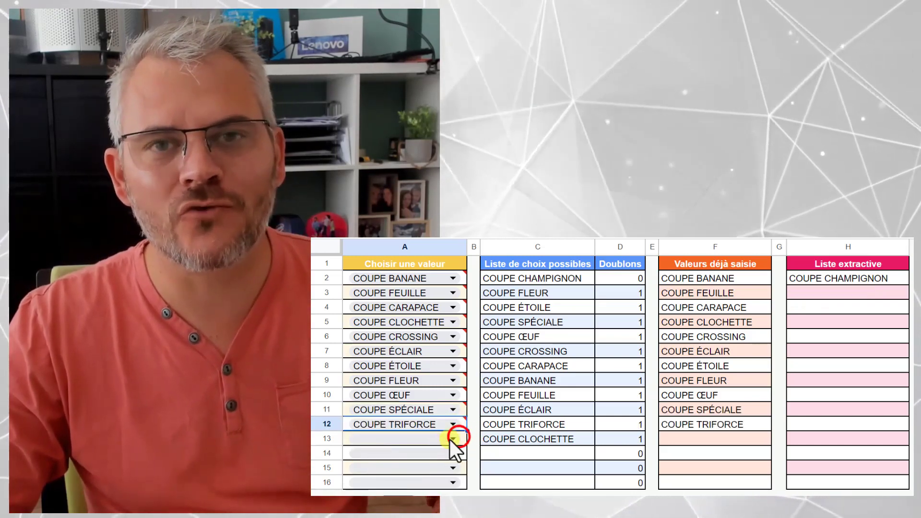
{"action": "left_click", "coordinate": [395, 455]}
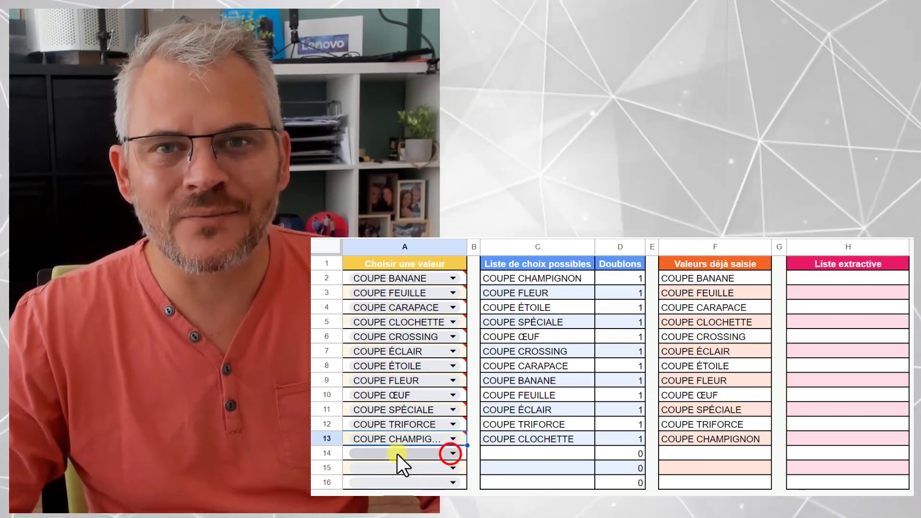
{"action": "left_click", "coordinate": [452, 453]}
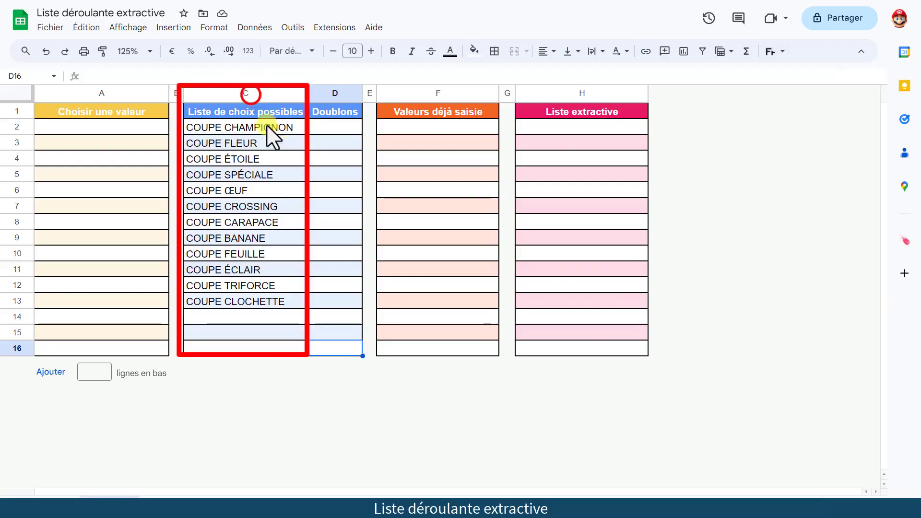
Step: Add a data validation rule to A2:A16 with the criterion Menu déroulant (depuis une plage)
{"action": "left_click", "coordinate": [249, 93]}
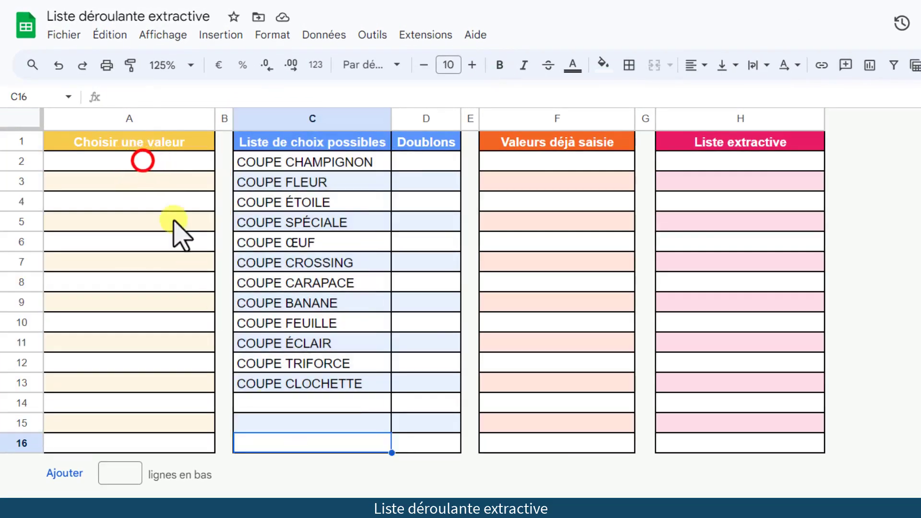
{"action": "left_click_drag", "start_coordinate": [140, 163], "coordinate": [142, 441]}
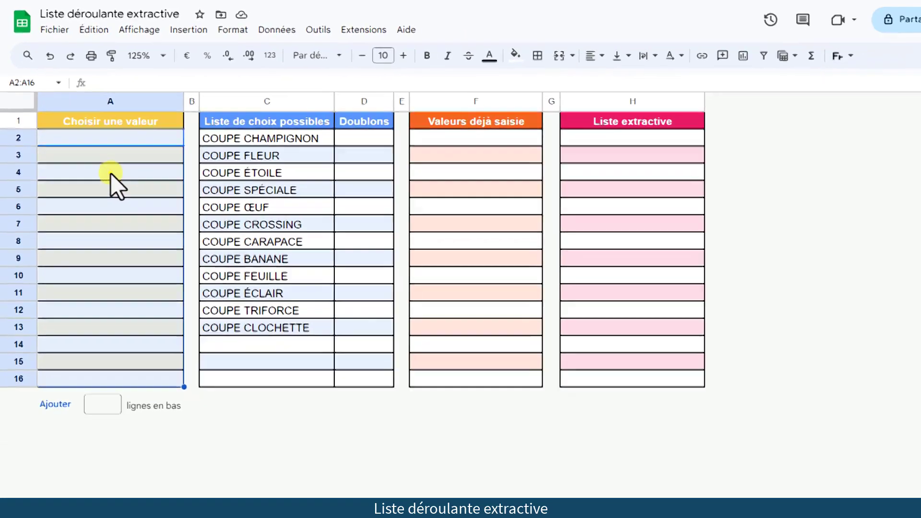
{"action": "right_click", "coordinate": [130, 204]}
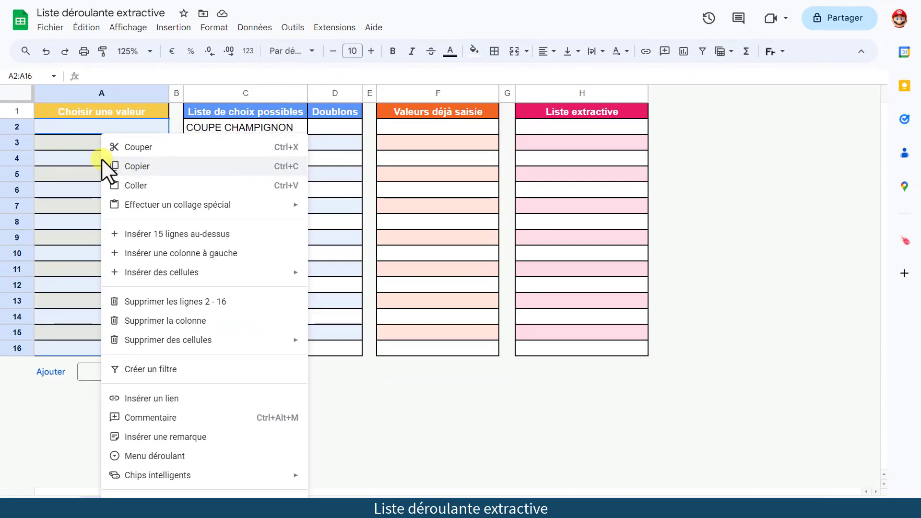
{"action": "left_click", "coordinate": [152, 458]}
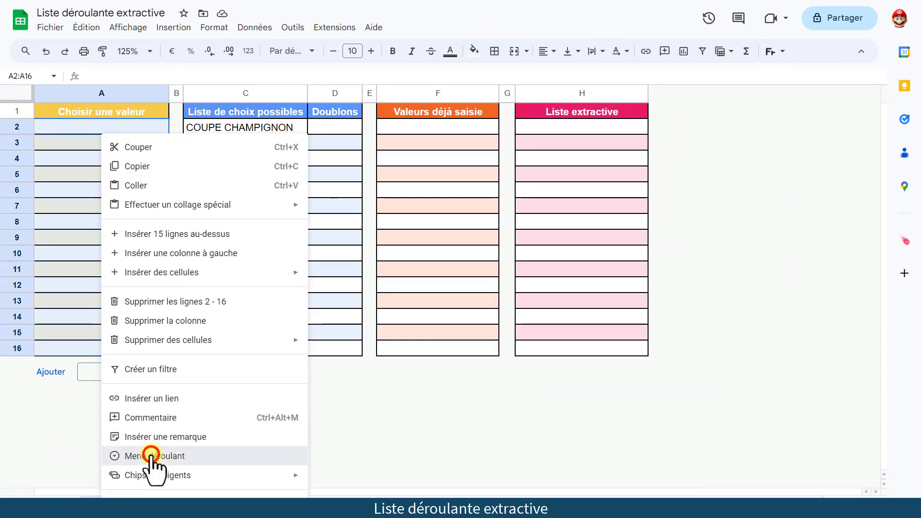
{"action": "left_click", "coordinate": [174, 29]}
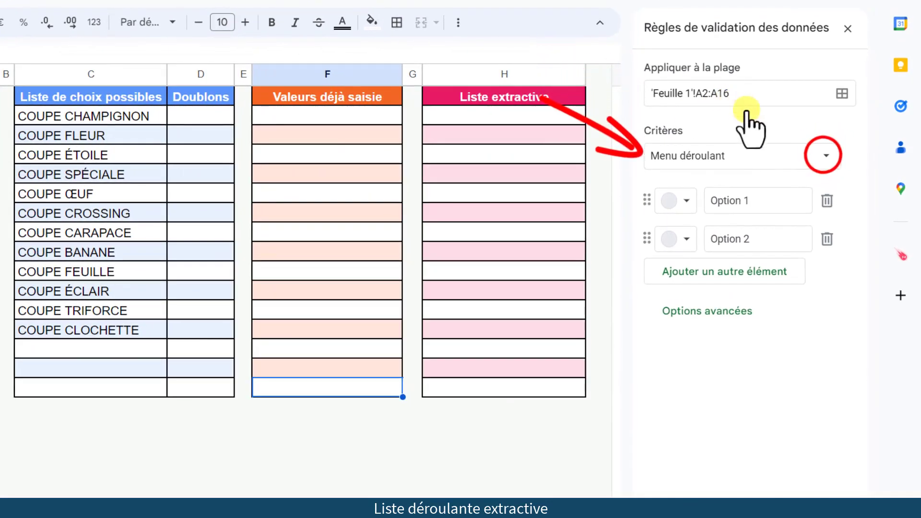
{"action": "left_click", "coordinate": [824, 156]}
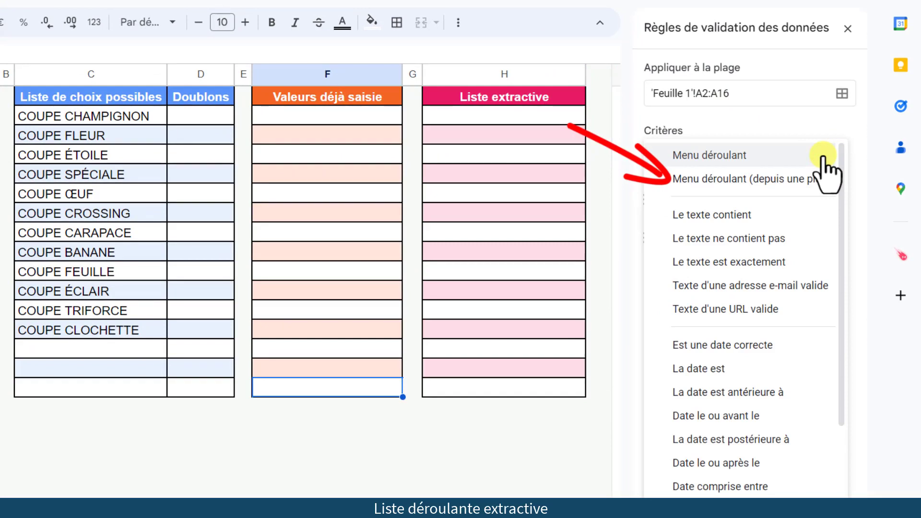
{"action": "left_click", "coordinate": [817, 180]}
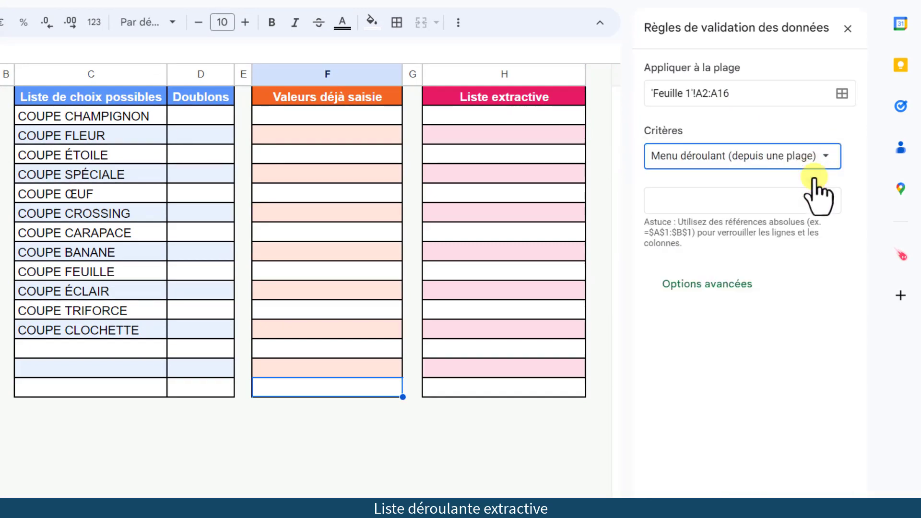
Step: Set the dropdown's source to the open-ended range 'Feuille 1'!C2:C
{"action": "left_click", "coordinate": [827, 200]}
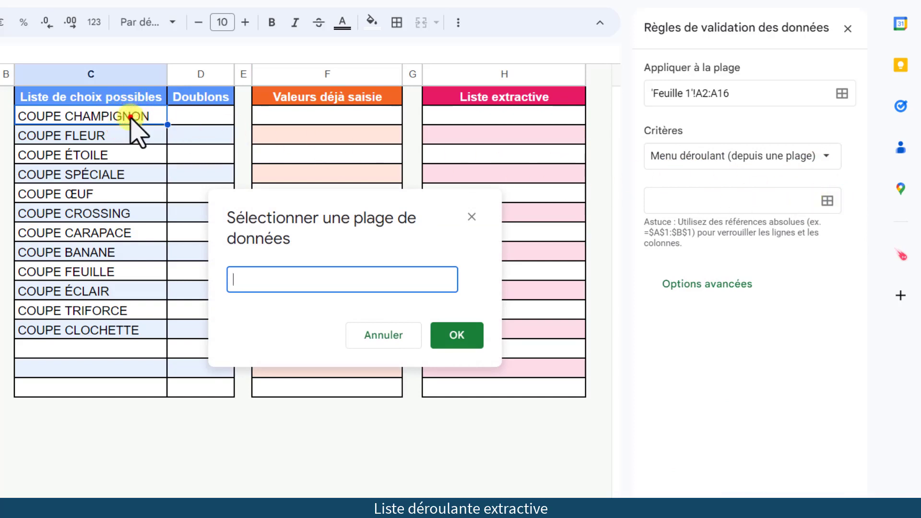
{"action": "left_click_drag", "start_coordinate": [131, 119], "coordinate": [127, 386]}
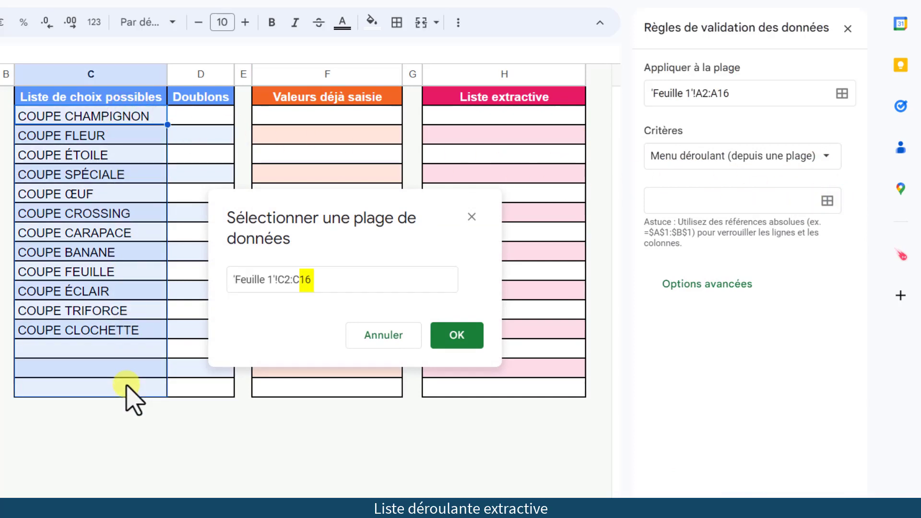
{"action": "left_click_drag", "start_coordinate": [300, 280], "coordinate": [331, 281]}
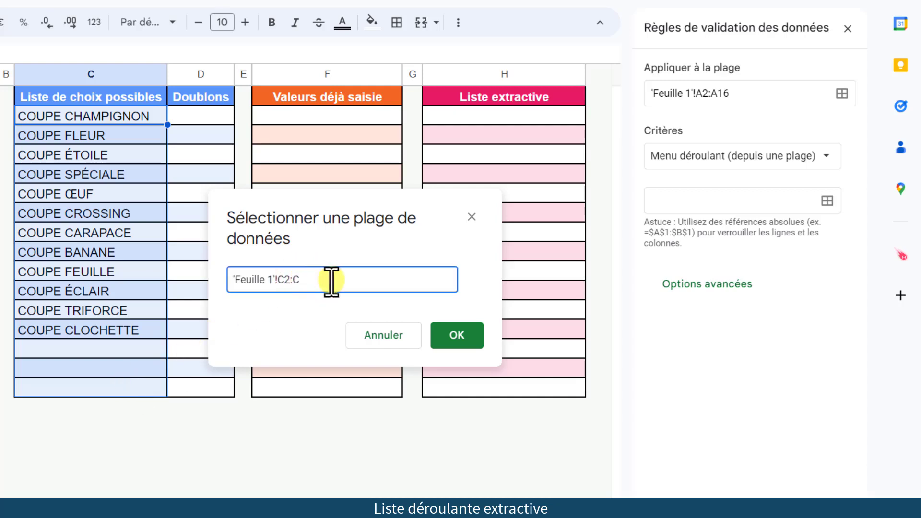
{"action": "left_click", "coordinate": [456, 339]}
Step: In the rule's advanced options, keep Refuser la saisie for invalid data, set the display style to Flèche, and save the rule
{"action": "scroll", "coordinate": [830, 326], "scroll_direction": "down", "scroll_amount": 5}
{"action": "left_click", "coordinate": [700, 480]}
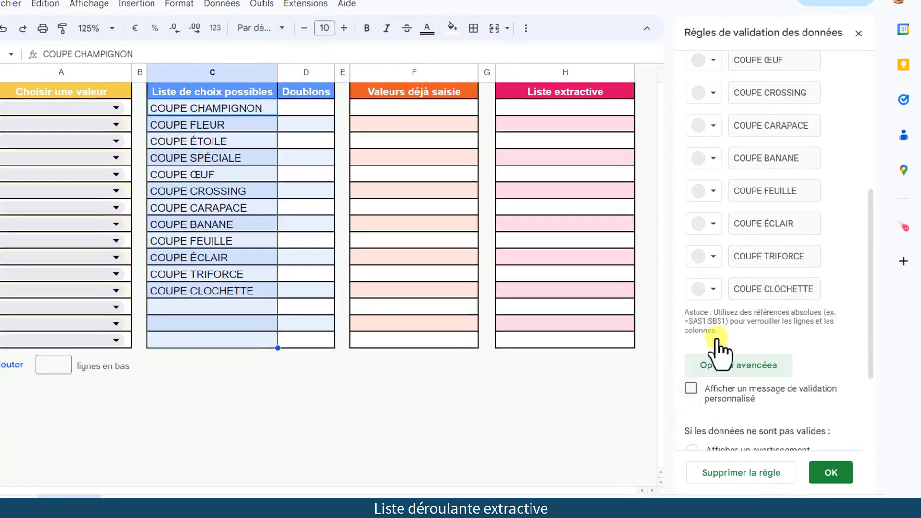
{"action": "scroll", "coordinate": [718, 350], "scroll_direction": "down", "scroll_amount": 3}
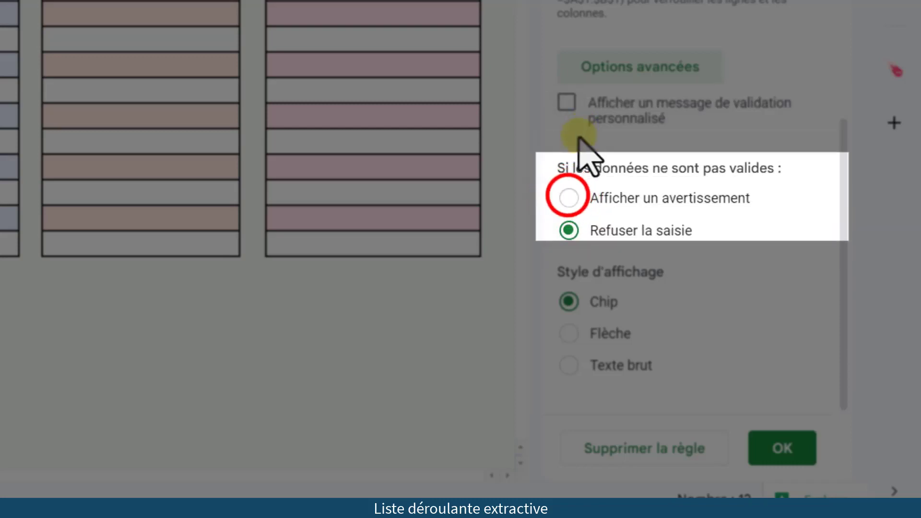
{"action": "left_click", "coordinate": [568, 197]}
{"action": "left_click", "coordinate": [571, 230]}
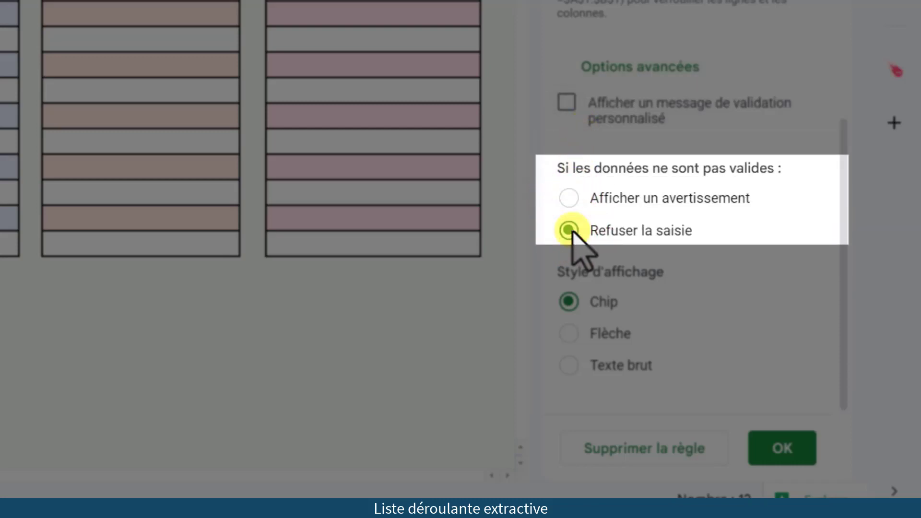
{"action": "left_click", "coordinate": [571, 279]}
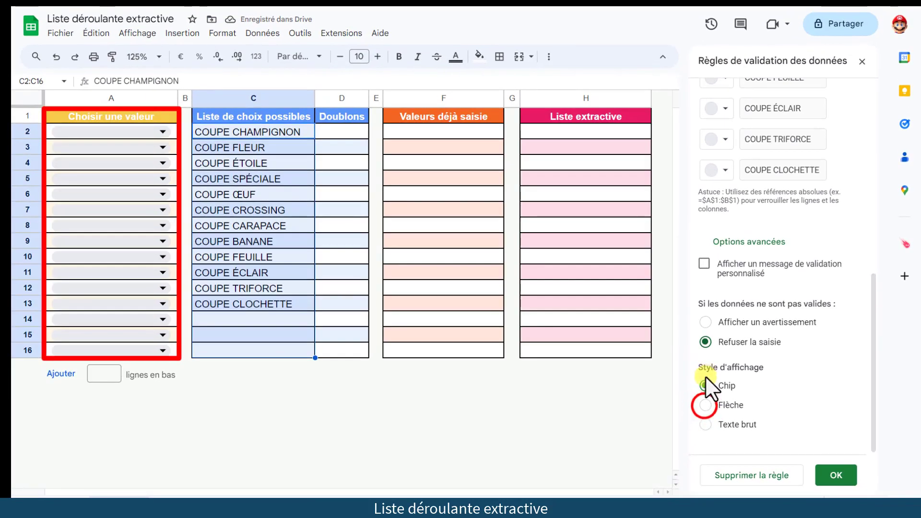
{"action": "left_click", "coordinate": [705, 405]}
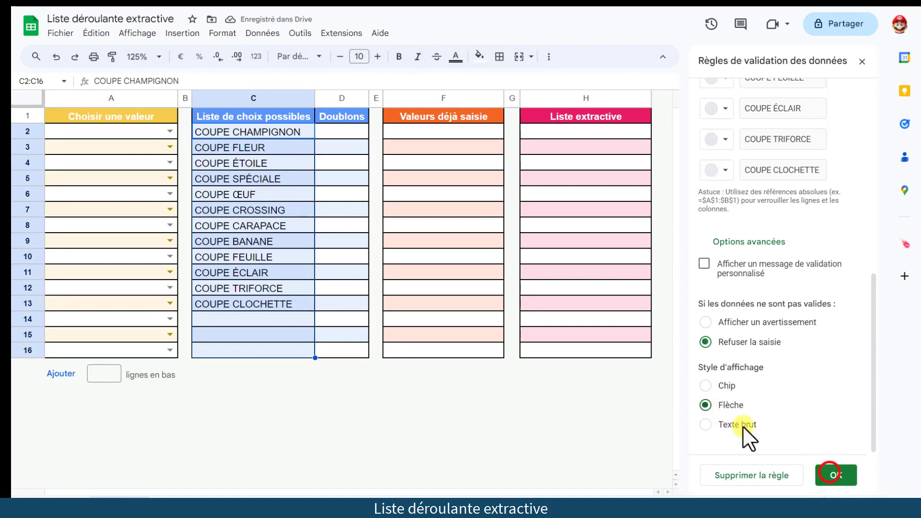
{"action": "left_click", "coordinate": [835, 475]}
Step: Choose COUPE CHAMPIGNON in A2, COUPE FLEUR in A3 and COUPE CHAMPIGNON in A4 from the dropdowns, and check the choices in A5
{"action": "left_click", "coordinate": [169, 132]}
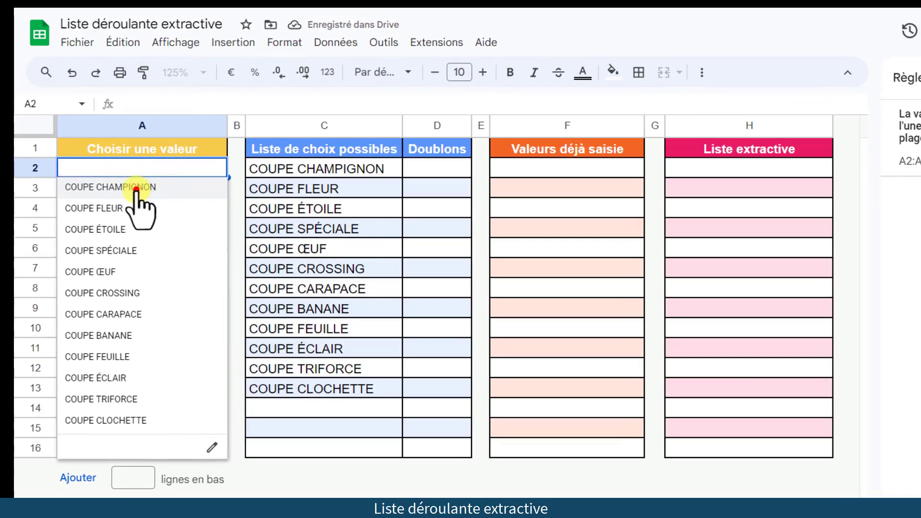
{"action": "left_click", "coordinate": [113, 151]}
{"action": "left_click", "coordinate": [170, 149]}
{"action": "left_click", "coordinate": [127, 229]}
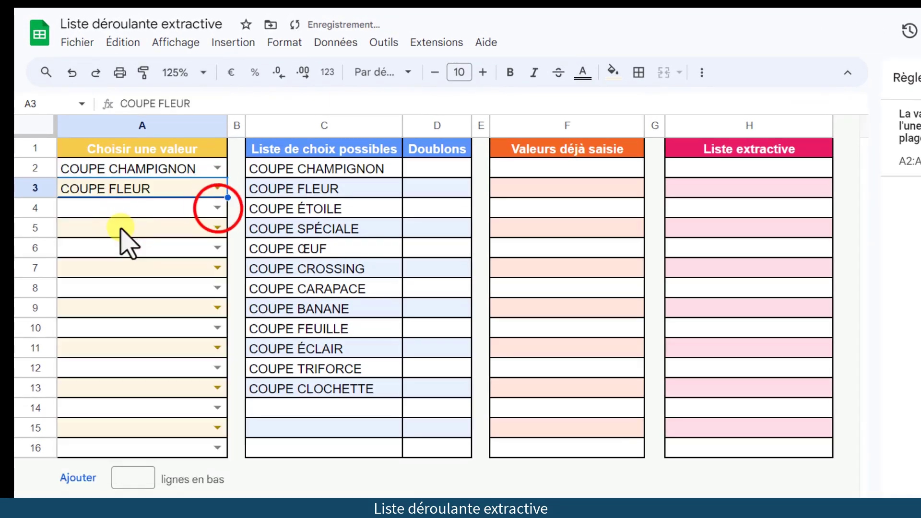
{"action": "left_click", "coordinate": [219, 210]}
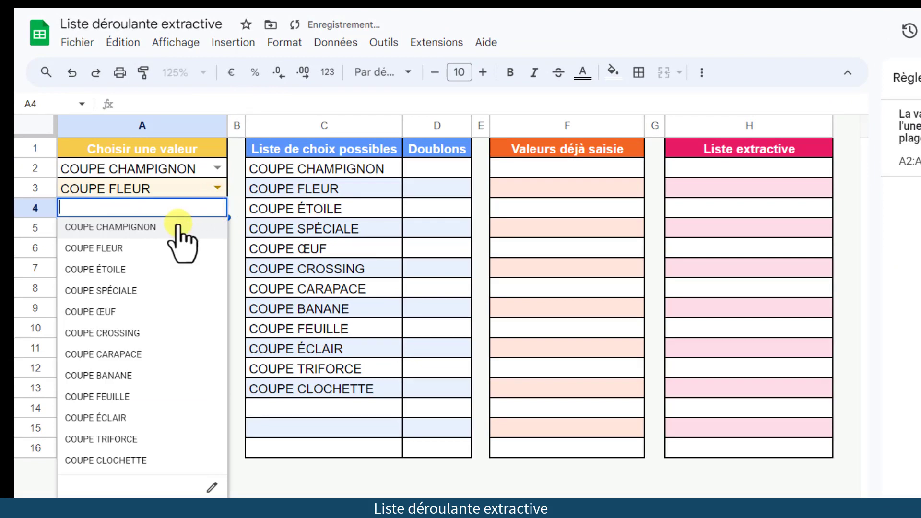
{"action": "left_click", "coordinate": [180, 227]}
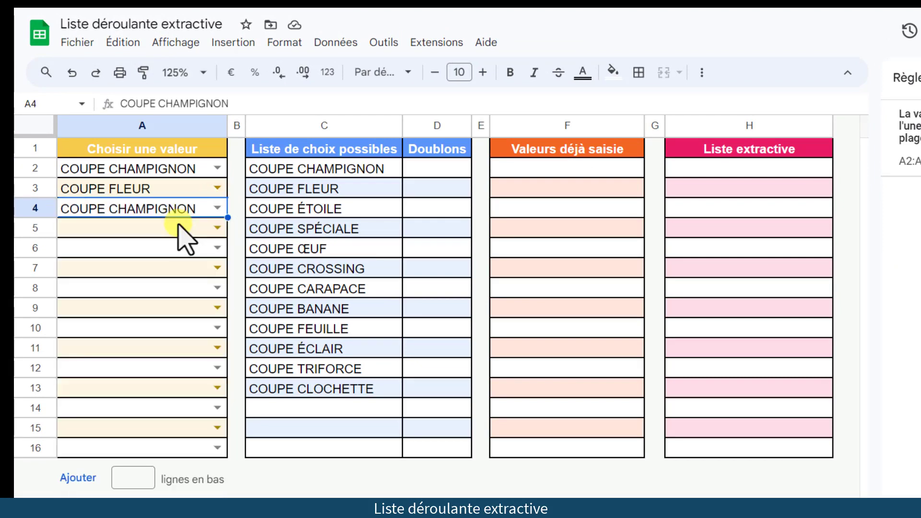
{"action": "double_click", "coordinate": [178, 228]}
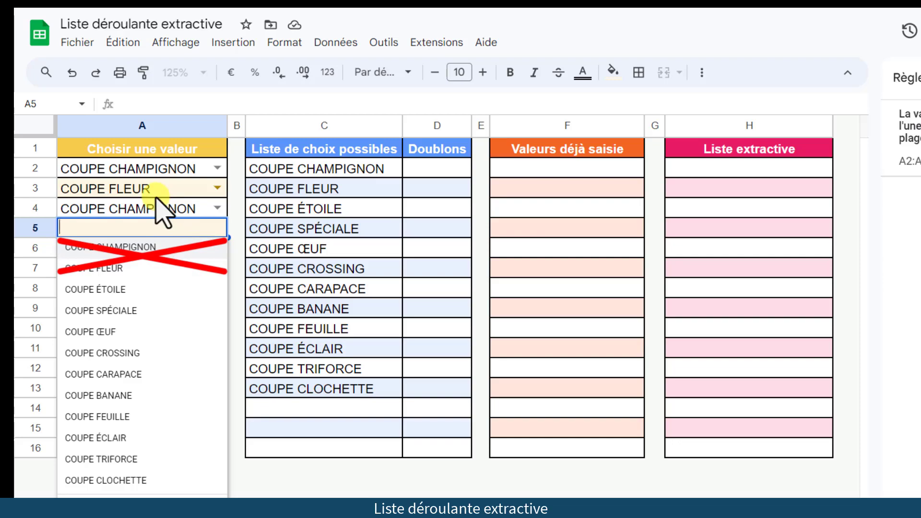
{"action": "key", "text": "Escape"}
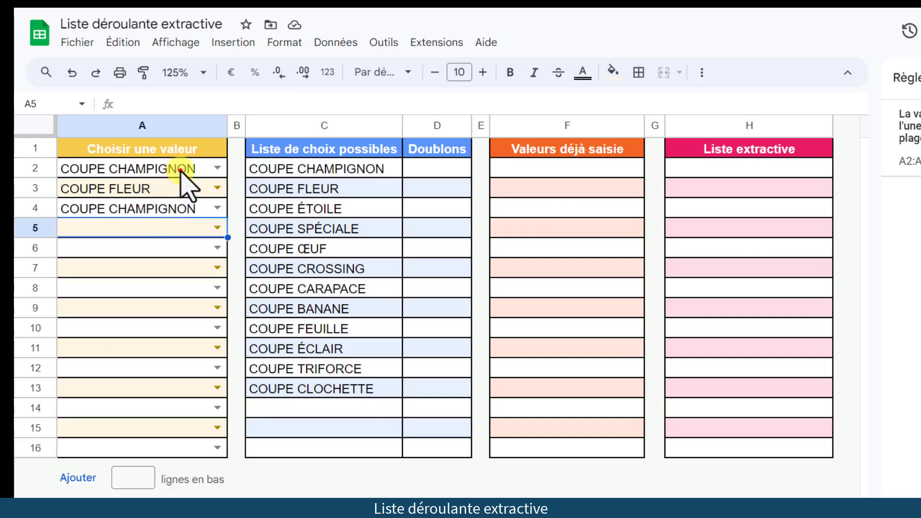
Step: Delete the data validation rule applied to A2:A16
{"action": "left_click_drag", "start_coordinate": [181, 171], "coordinate": [162, 453]}
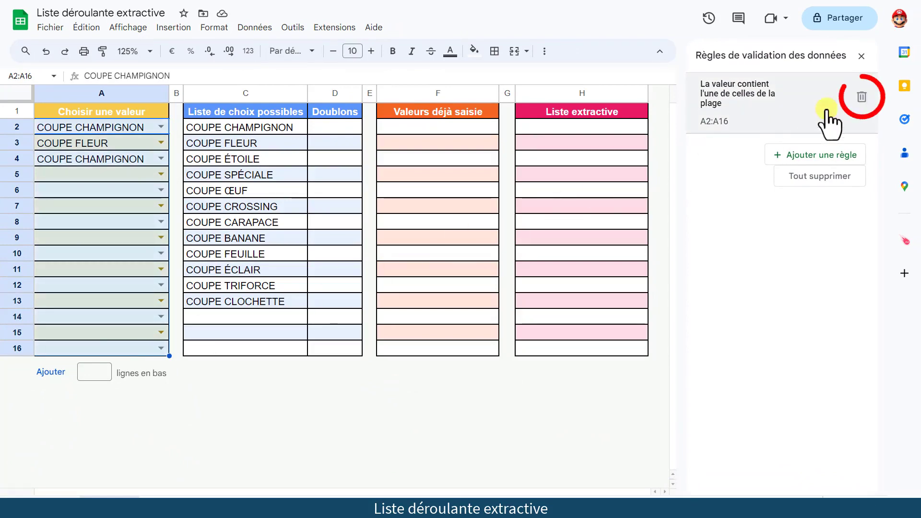
{"action": "left_click", "coordinate": [862, 96]}
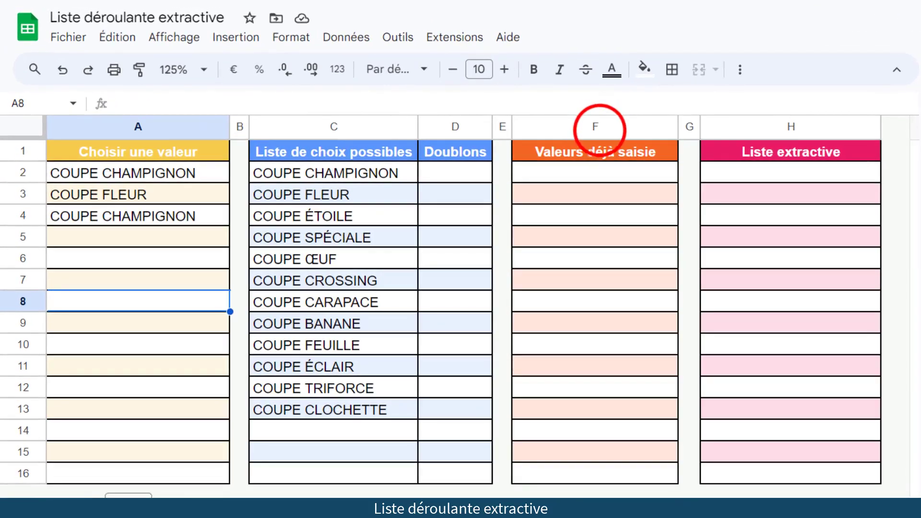
{"action": "left_click", "coordinate": [595, 126]}
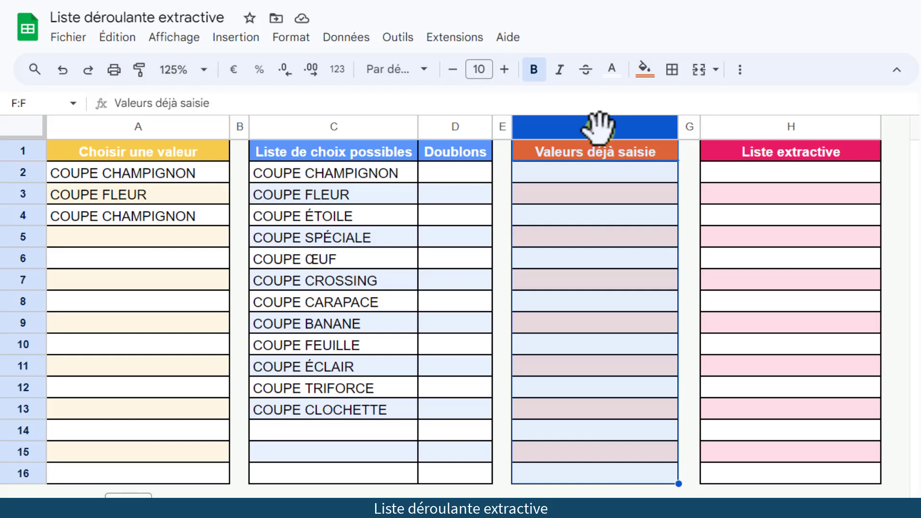
{"action": "left_click", "coordinate": [449, 126]}
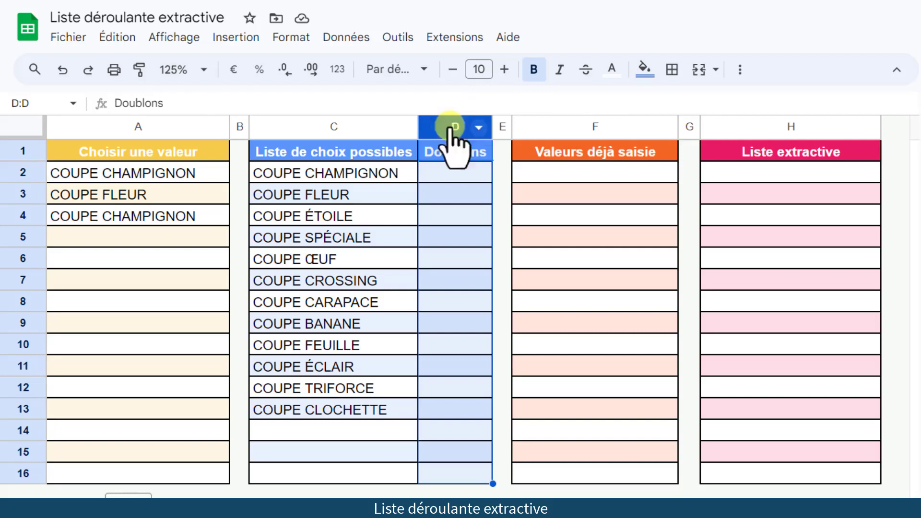
{"action": "left_click", "coordinate": [787, 126]}
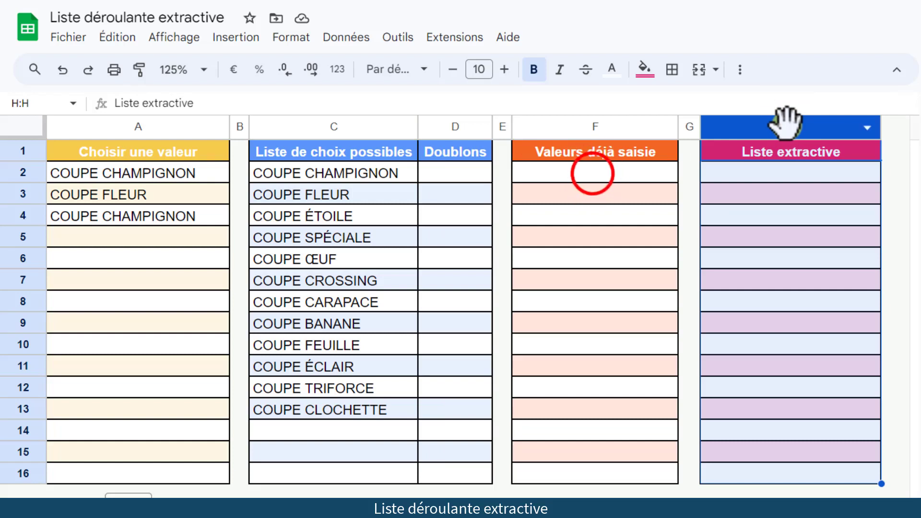
Step: Enter a UNIQUE formula over the open-ended range A2:A in F2 under Valeurs déjà saisie
{"action": "left_click", "coordinate": [592, 173]}
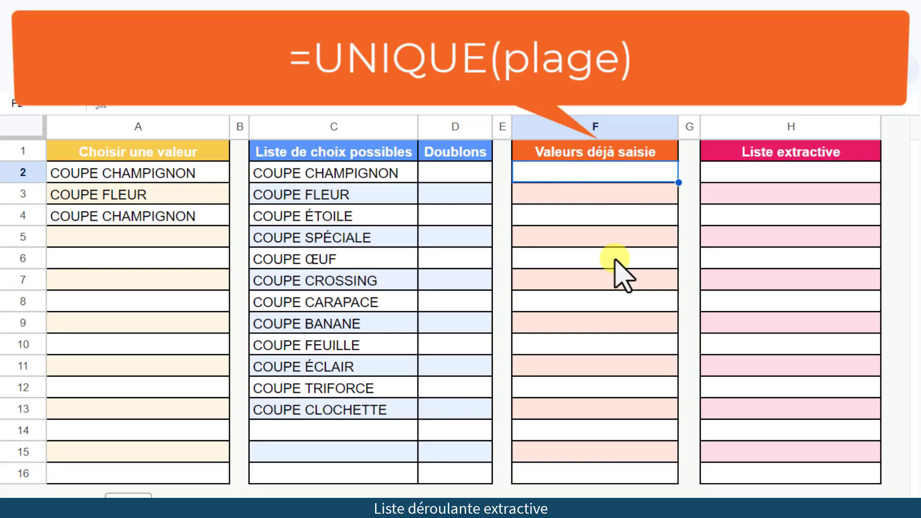
{"action": "type", "text": "=UNIQUE("}
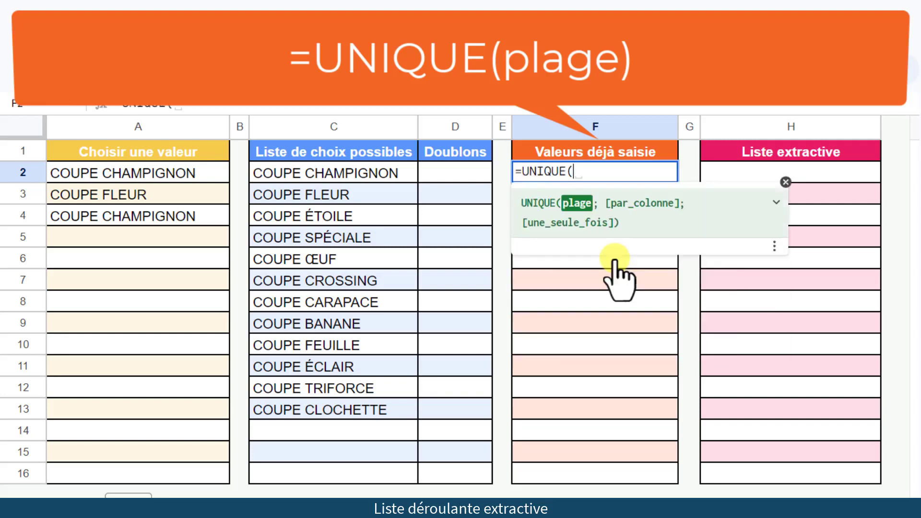
{"action": "left_click_drag", "start_coordinate": [174, 175], "coordinate": [166, 472]}
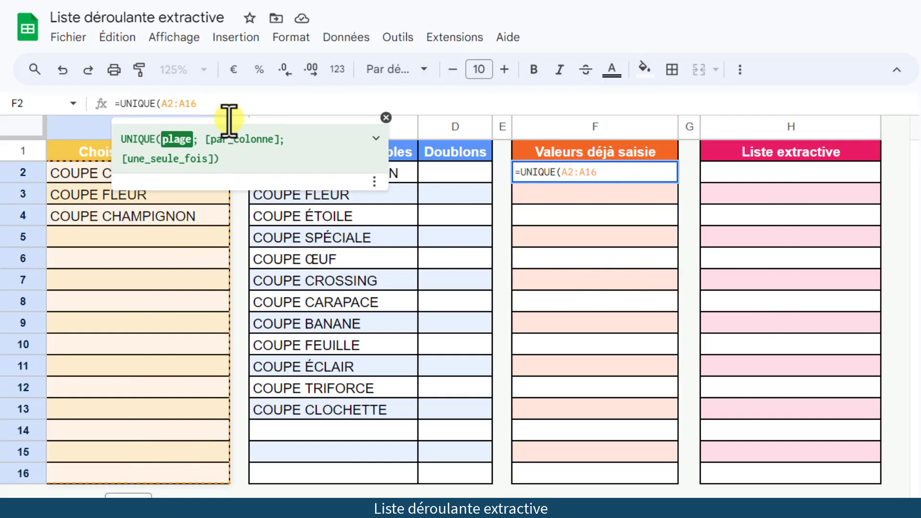
{"action": "key", "text": "BackSpace"}
{"action": "key", "text": "BackSpace"}
{"action": "key", "text": "Return"}
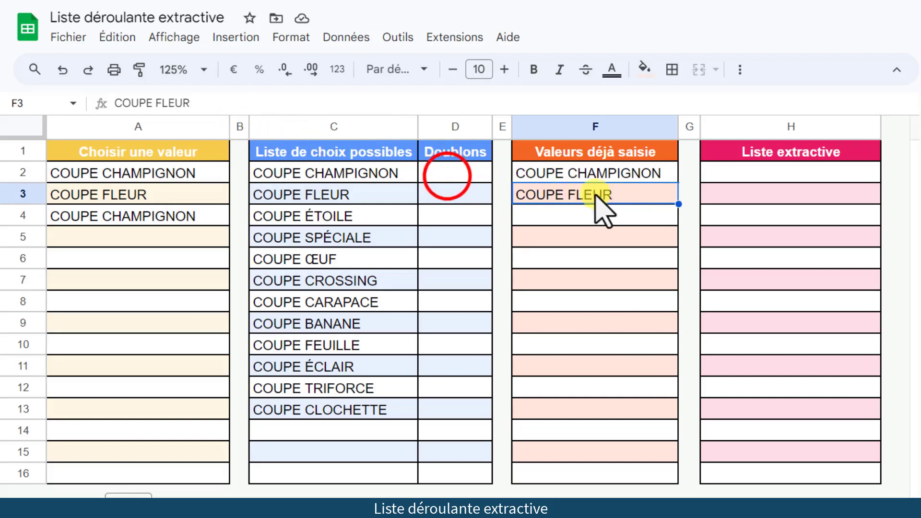
Step: Enter =NB.SI($F$2:$F$16;C2) in D2 under Doublons to count the choice among the values already entered
{"action": "left_click", "coordinate": [452, 178]}
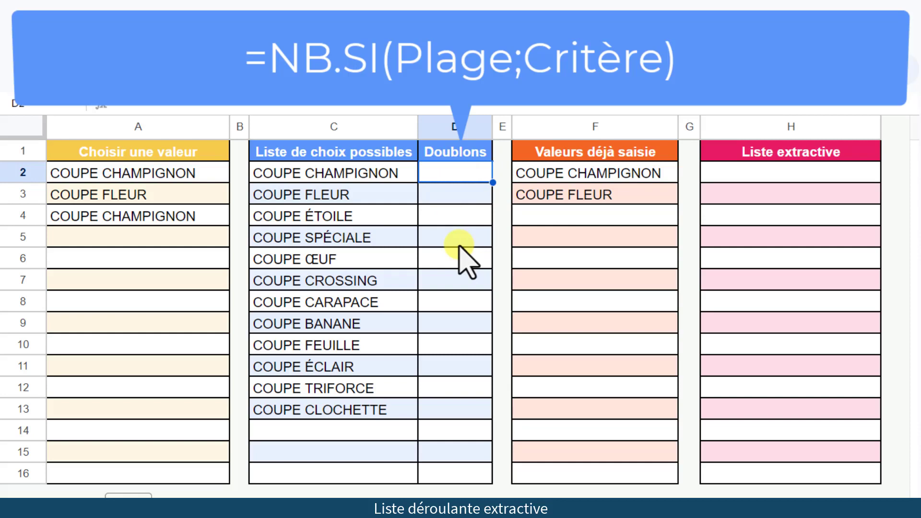
{"action": "type", "text": "="}
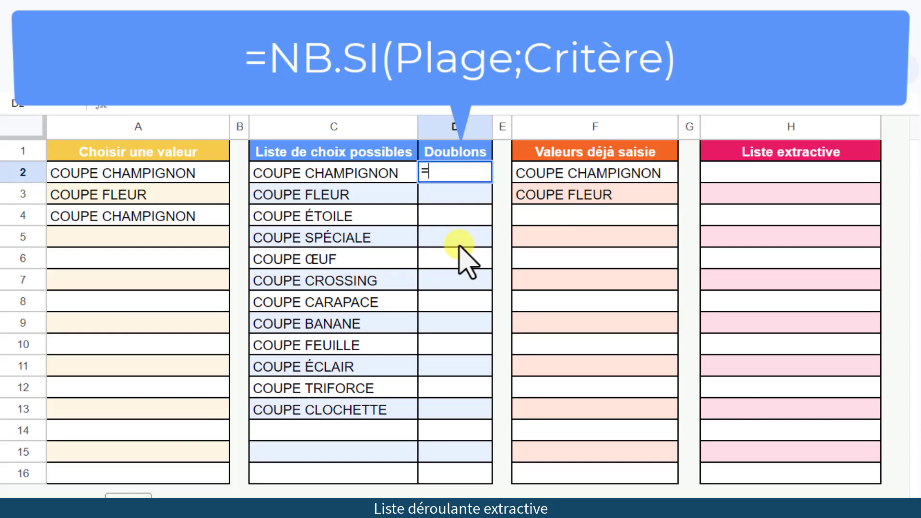
{"action": "type", "text": "NB.S"}
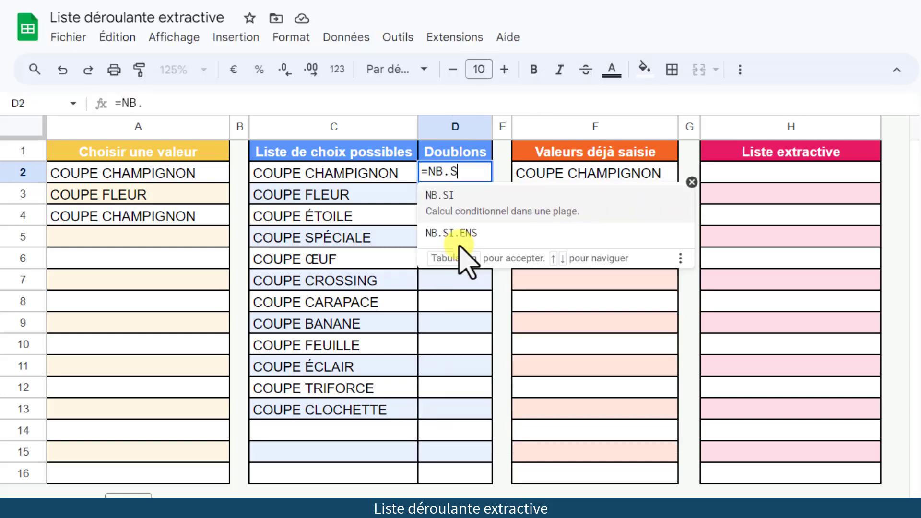
{"action": "type", "text": "I("}
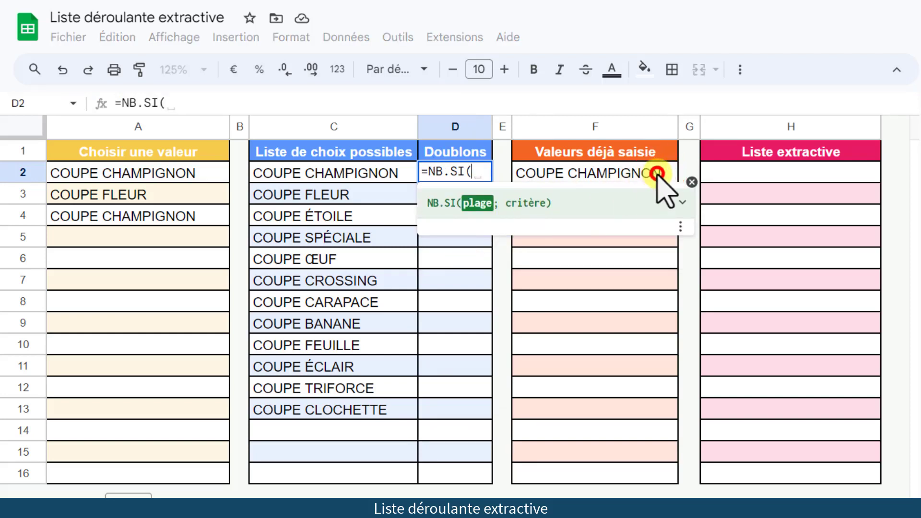
{"action": "left_click_drag", "start_coordinate": [654, 177], "coordinate": [649, 474]}
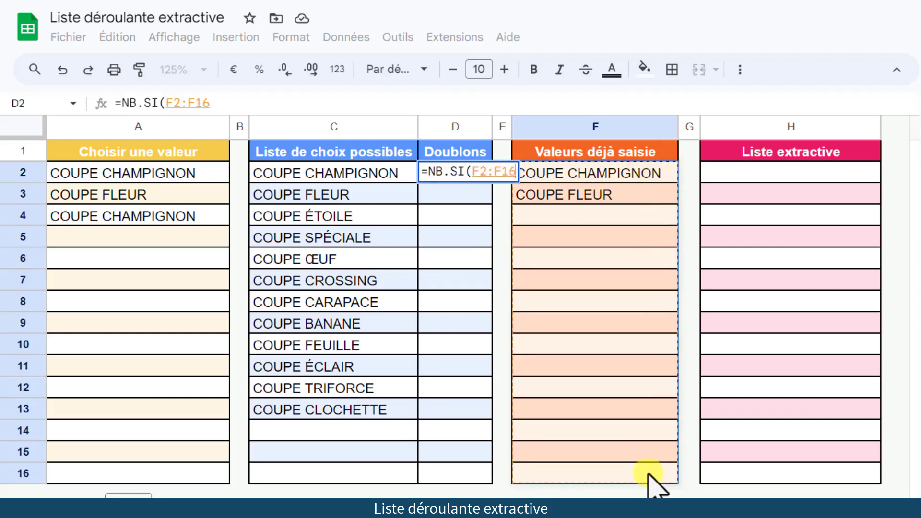
{"action": "key", "text": "F4"}
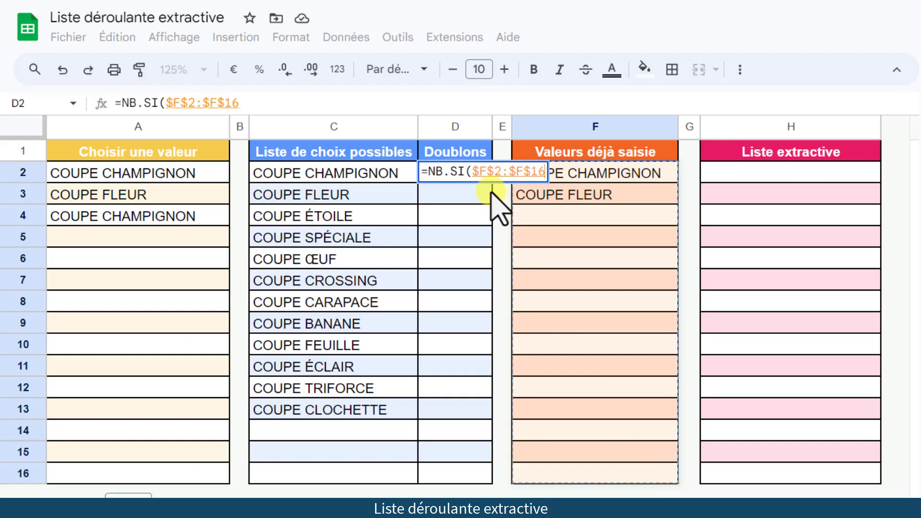
{"action": "type", "text": ";"}
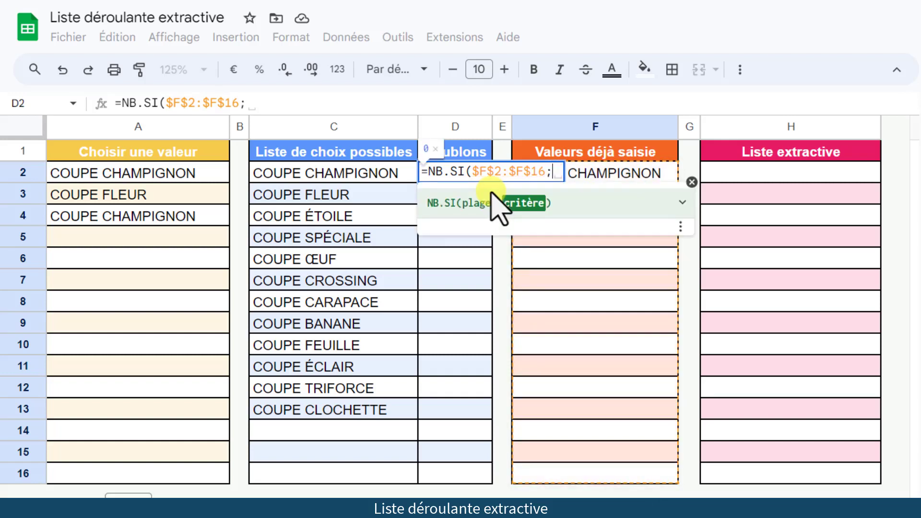
{"action": "left_click", "coordinate": [311, 174]}
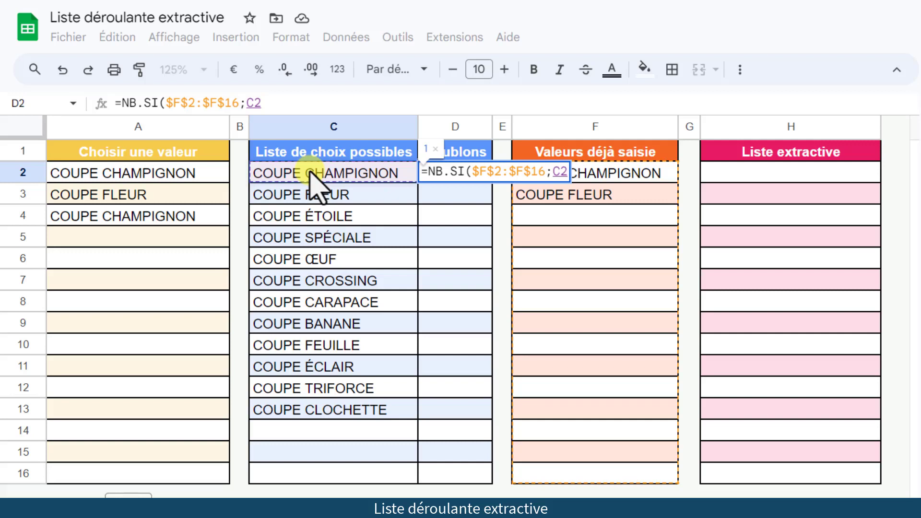
{"action": "key", "text": "Return"}
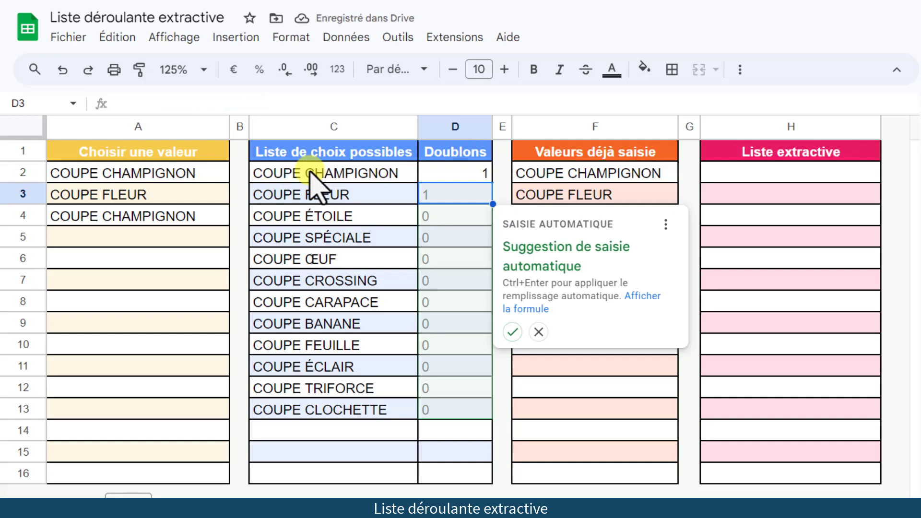
Step: Fill the NB.SI formula down through D16 and check the counts against the choices in column C
{"action": "left_click", "coordinate": [512, 331]}
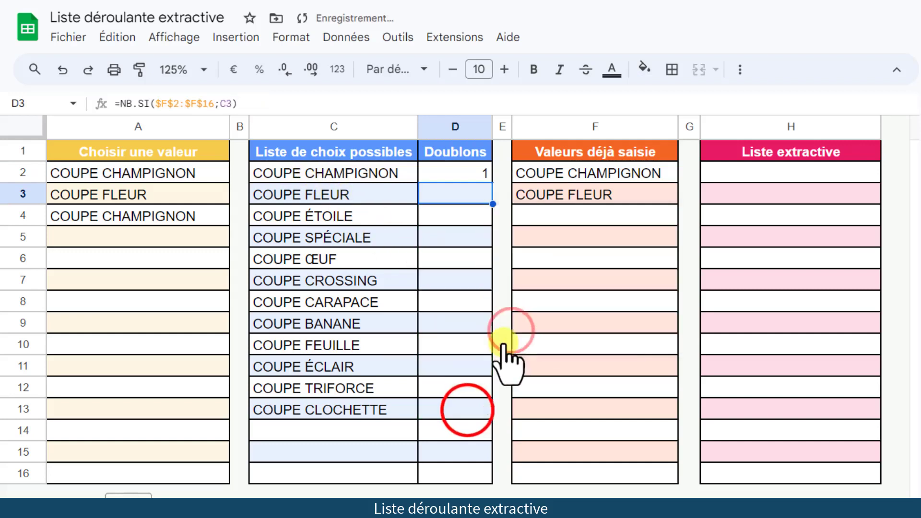
{"action": "left_click", "coordinate": [468, 410]}
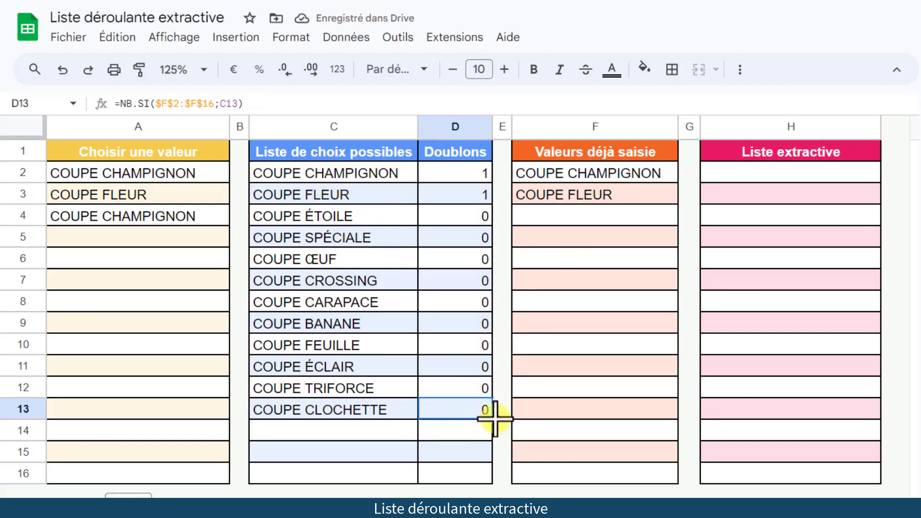
{"action": "left_click_drag", "start_coordinate": [493, 419], "coordinate": [479, 478]}
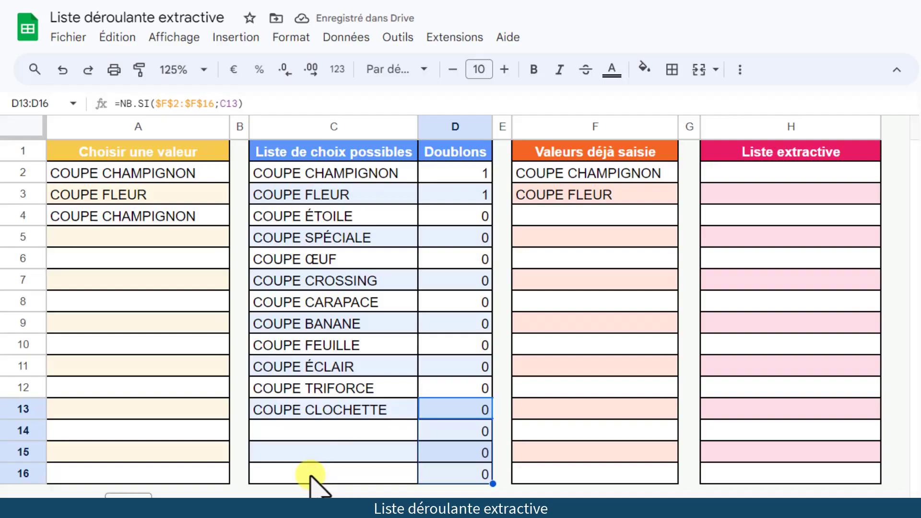
{"action": "left_click", "coordinate": [463, 173]}
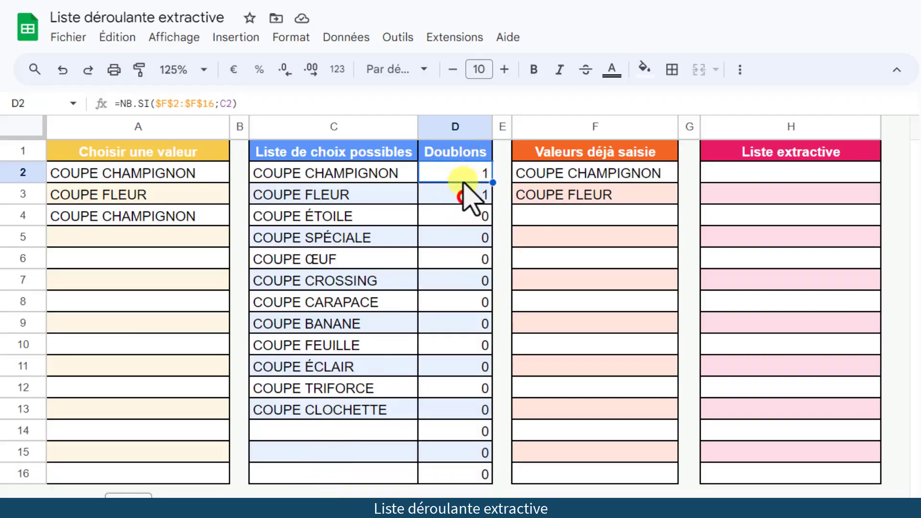
{"action": "left_click", "coordinate": [465, 194]}
{"action": "left_click_drag", "start_coordinate": [334, 216], "coordinate": [354, 407]}
{"action": "left_click_drag", "start_coordinate": [465, 216], "coordinate": [457, 475]}
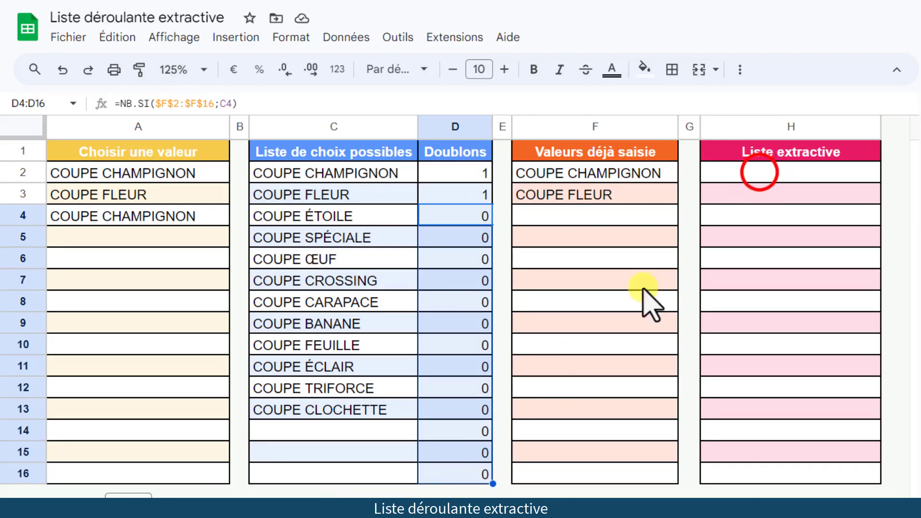
Step: Enter =FILTER(C2:C;D2:D=0) in H2 under Liste extractive to extract the choices not yet used
{"action": "left_click", "coordinate": [763, 172]}
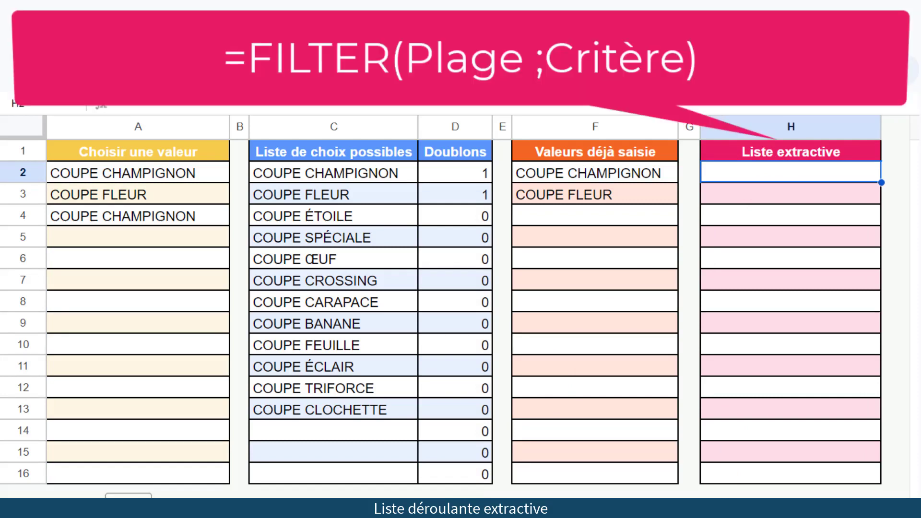
{"action": "type", "text": "=FILTER("}
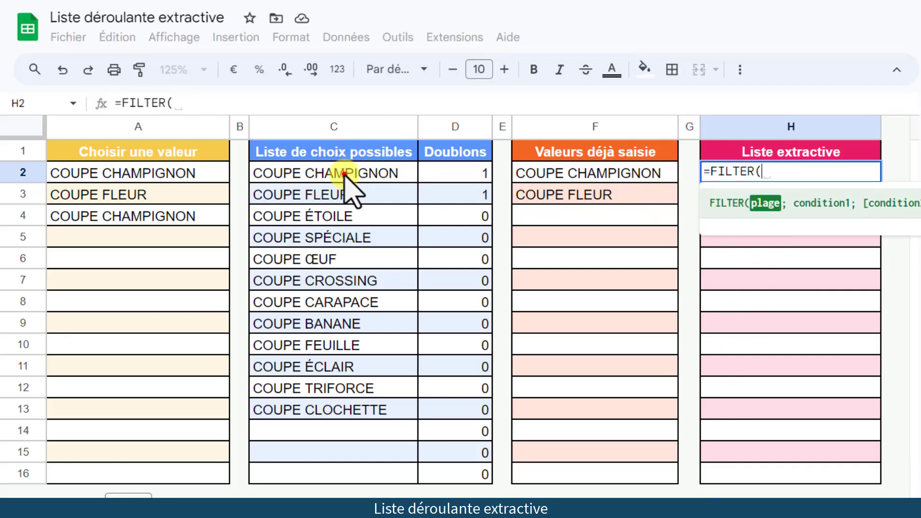
{"action": "left_click_drag", "start_coordinate": [350, 177], "coordinate": [332, 475]}
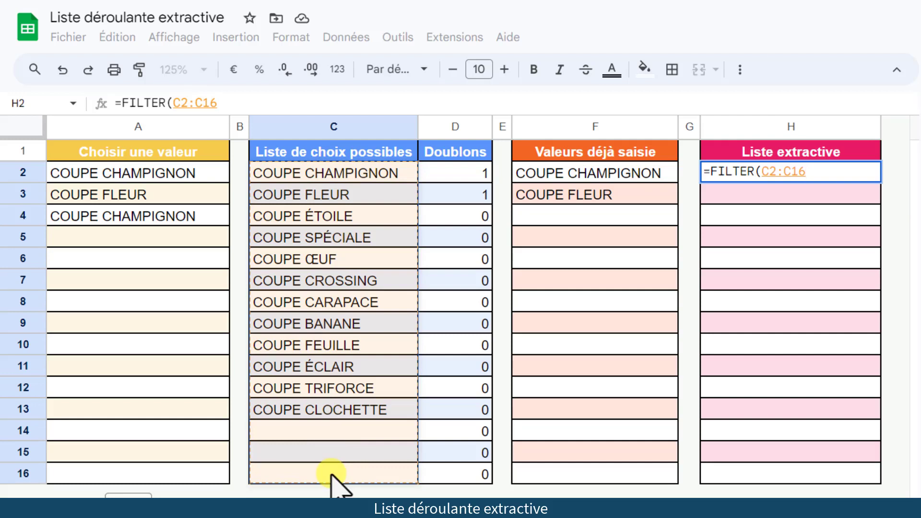
{"action": "left_click", "coordinate": [226, 103]}
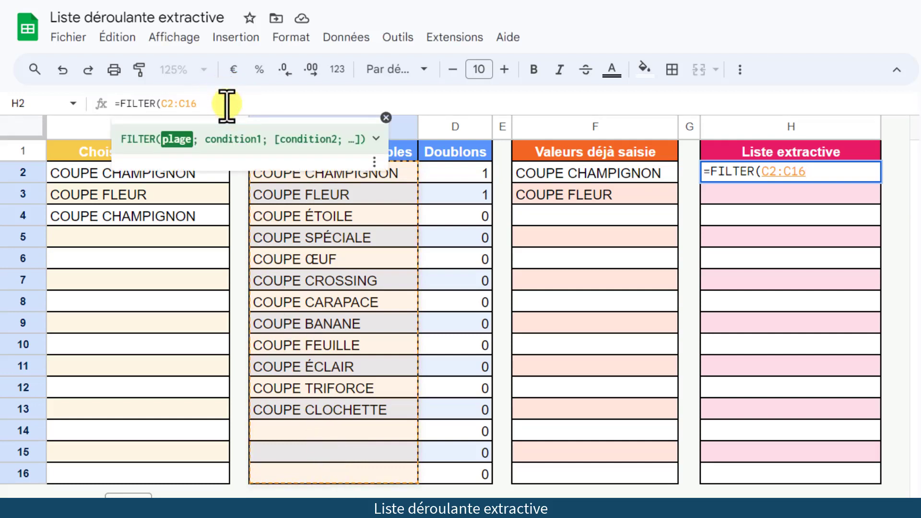
{"action": "key", "text": "BackSpace"}
{"action": "key", "text": "BackSpace"}
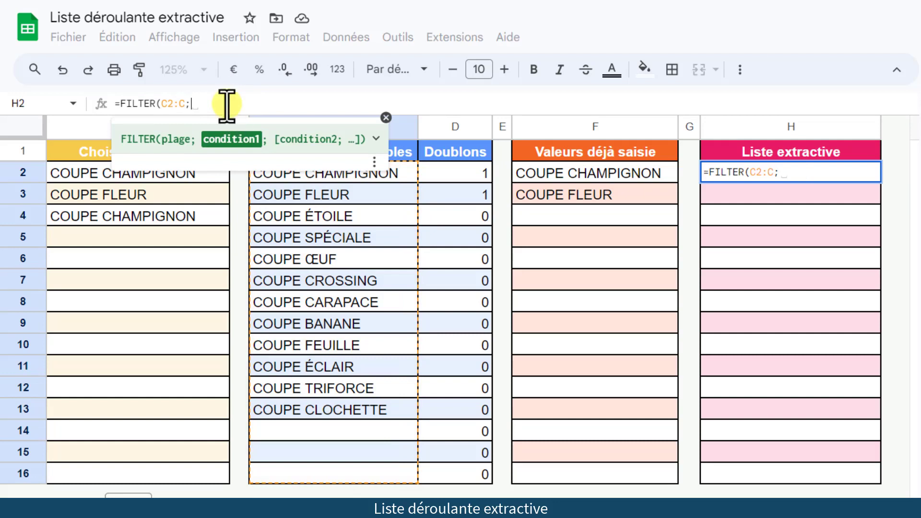
{"action": "left_click_drag", "start_coordinate": [451, 173], "coordinate": [463, 474]}
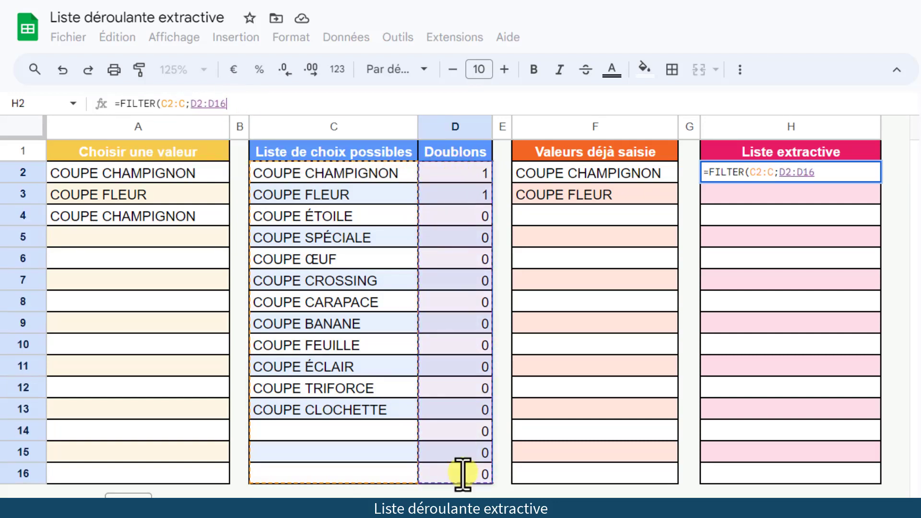
{"action": "key", "text": "BackSpace"}
{"action": "key", "text": "BackSpace"}
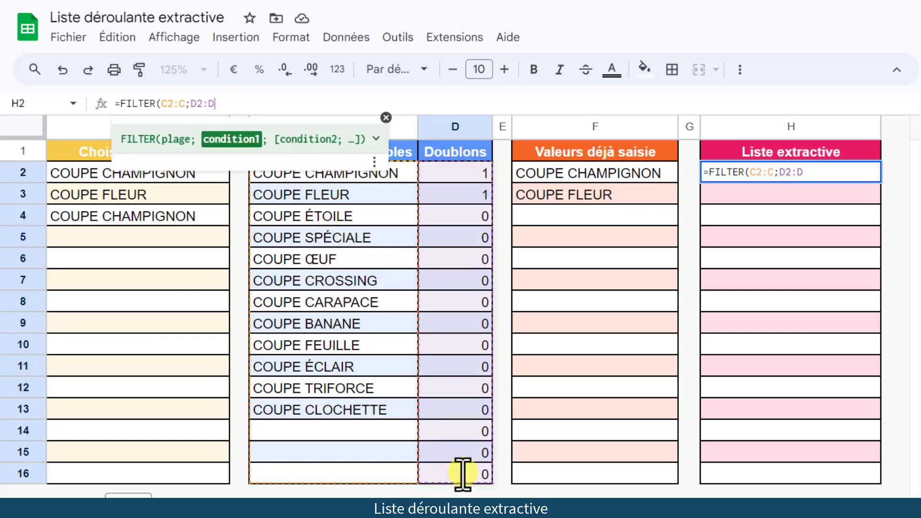
{"action": "type", "text": "=0"}
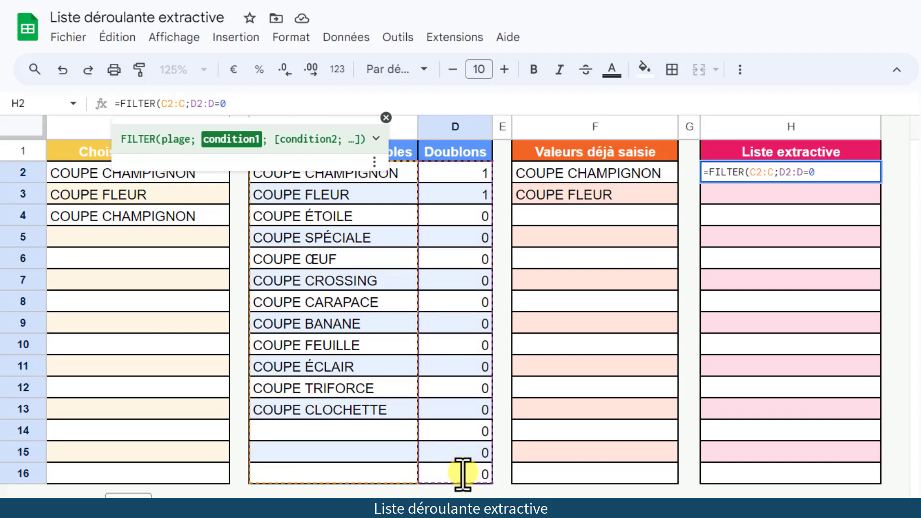
{"action": "type", "text": ")"}
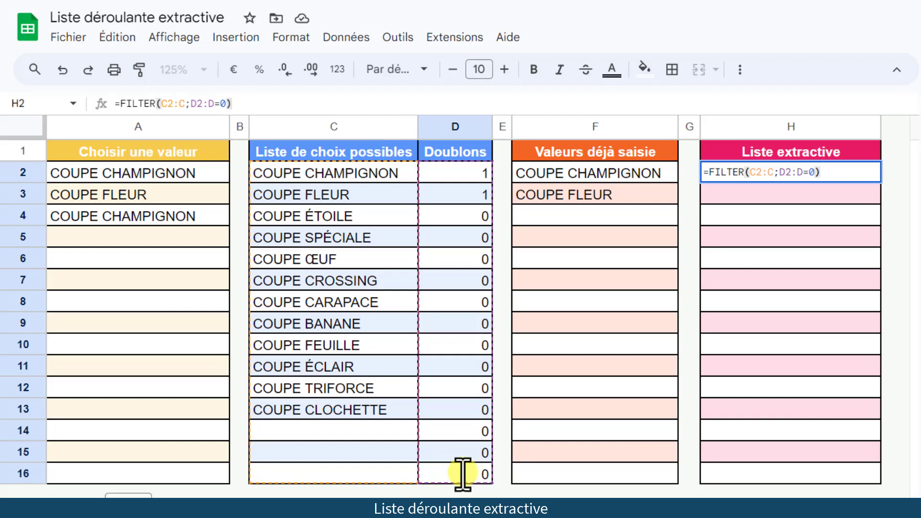
{"action": "key", "text": "Return"}
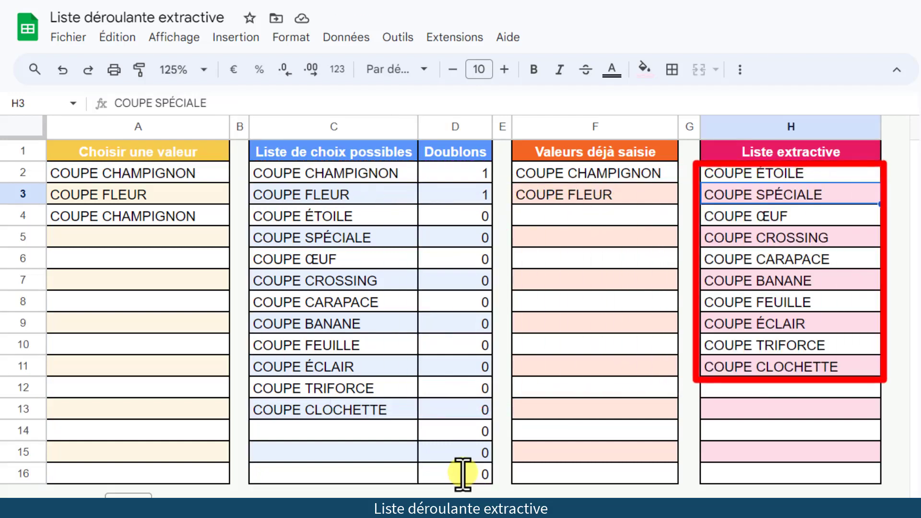
{"action": "key", "text": "Down"}
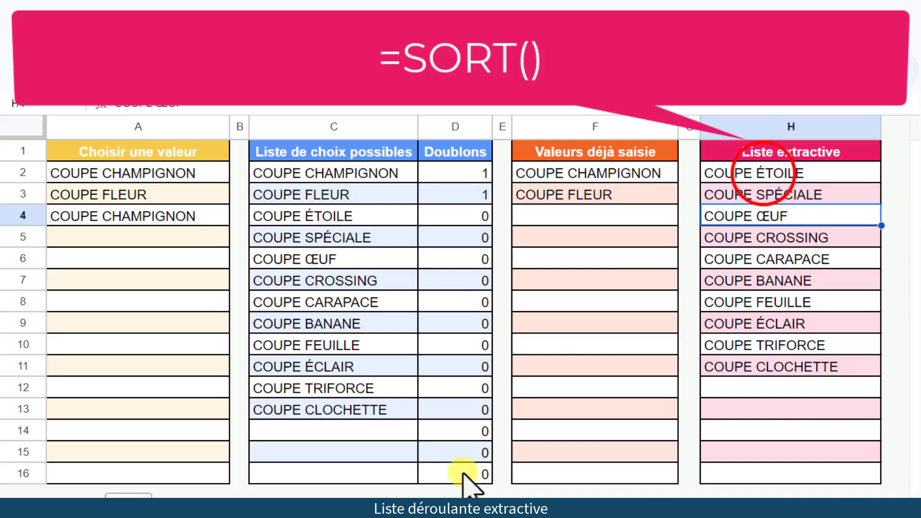
Step: Wrap the FILTER formula in H2 in a SORT function to order the remaining choices alphabetically
{"action": "double_click", "coordinate": [756, 173]}
{"action": "left_click", "coordinate": [710, 172]}
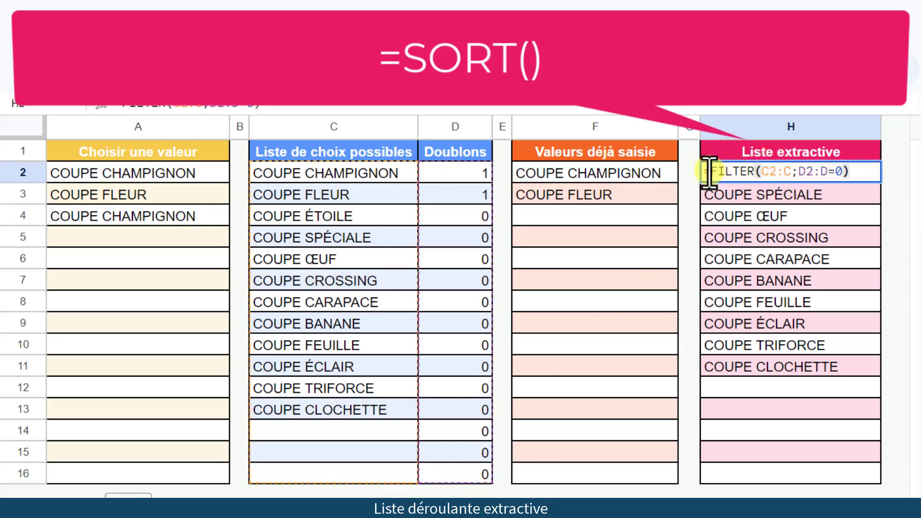
{"action": "type", "text": "SORT("}
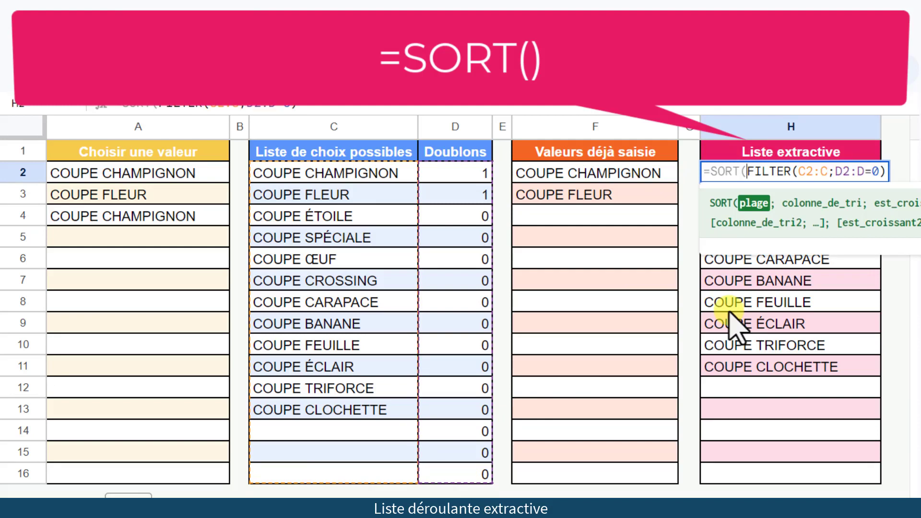
{"action": "key", "text": "Return"}
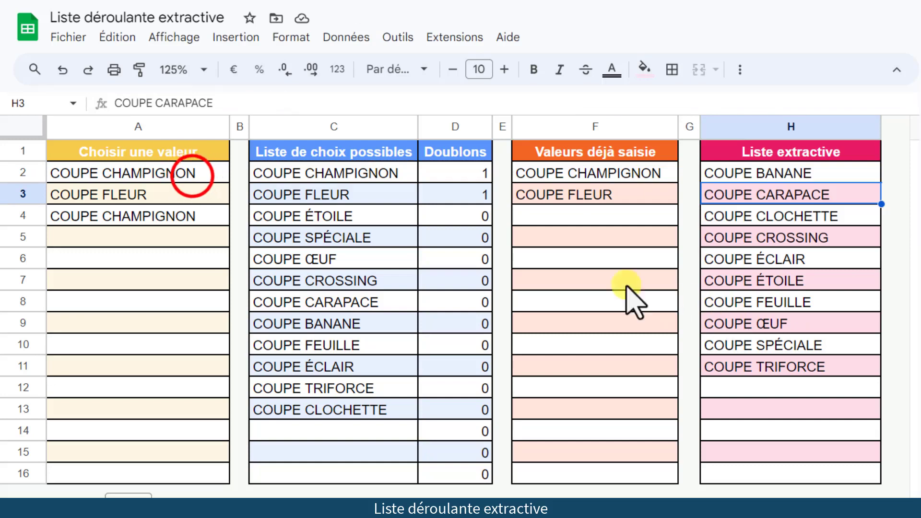
Step: Clear A2:A16 and insert a dropdown there with the criterion Menu déroulant (depuis une plage)
{"action": "left_click_drag", "start_coordinate": [192, 178], "coordinate": [187, 475]}
{"action": "key", "text": "Delete"}
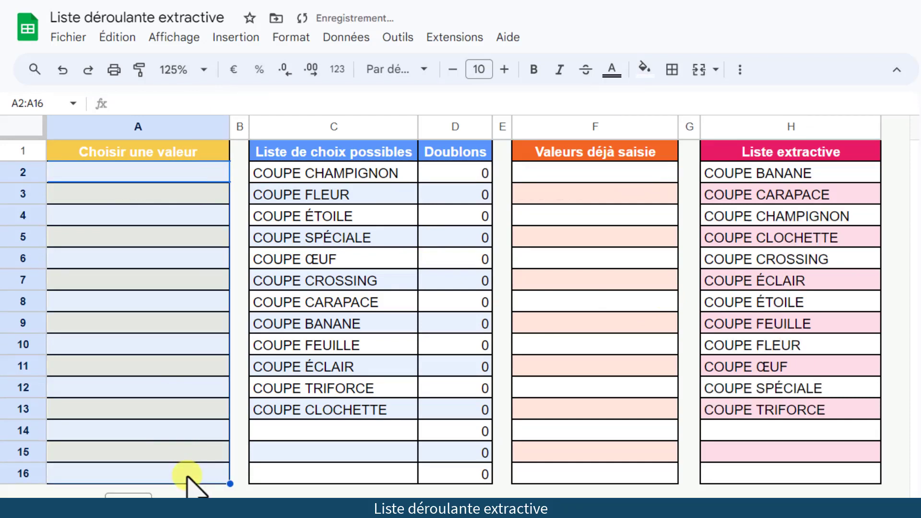
{"action": "left_click", "coordinate": [234, 39]}
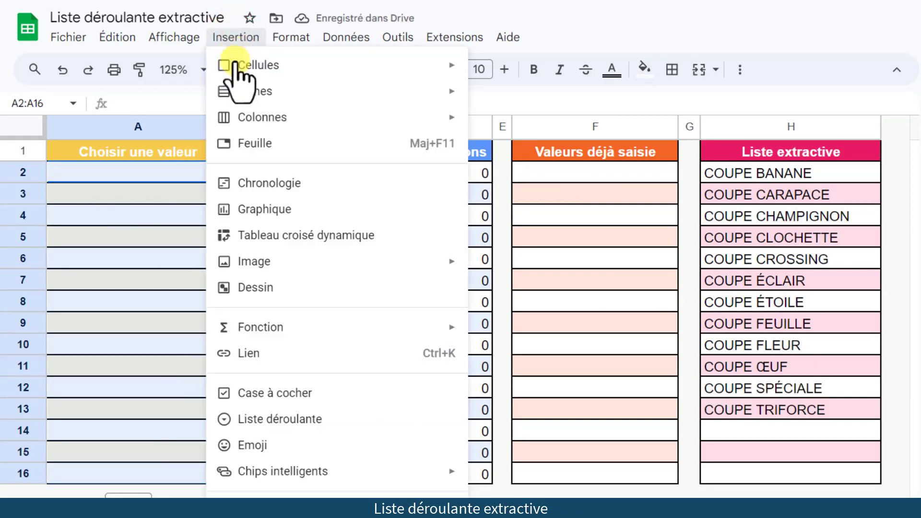
{"action": "left_click", "coordinate": [283, 419]}
{"action": "left_click", "coordinate": [837, 156]}
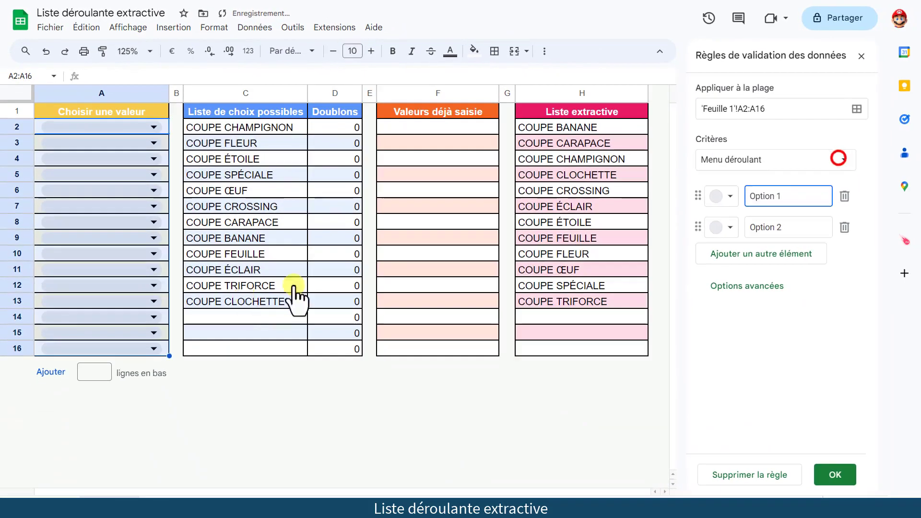
{"action": "left_click", "coordinate": [839, 178]}
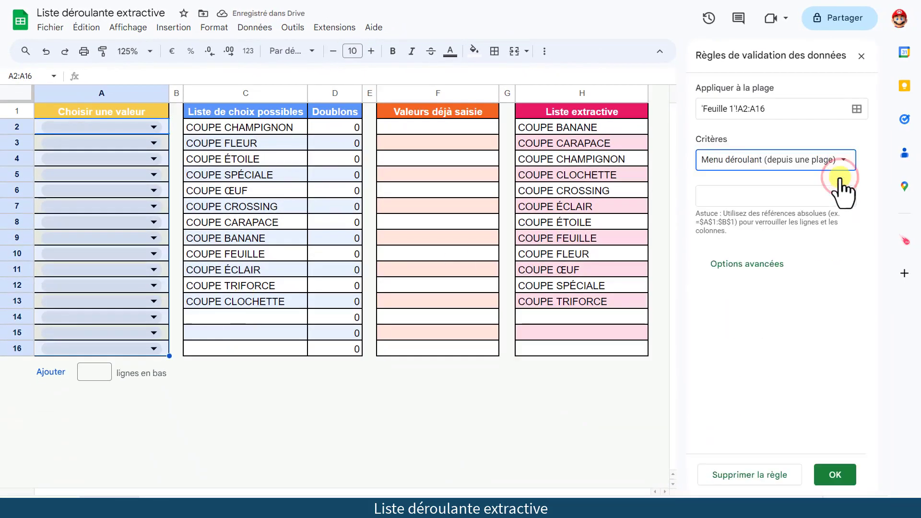
Step: Set the dropdown's source range to 'Feuille 1'!H2:H, save the rule and close the data validation rules
{"action": "left_click", "coordinate": [845, 196]}
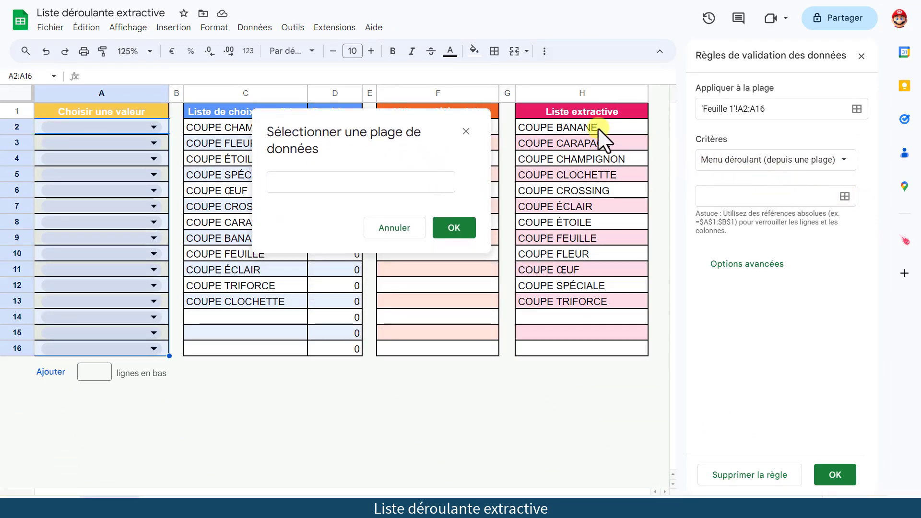
{"action": "left_click_drag", "start_coordinate": [600, 128], "coordinate": [602, 350]}
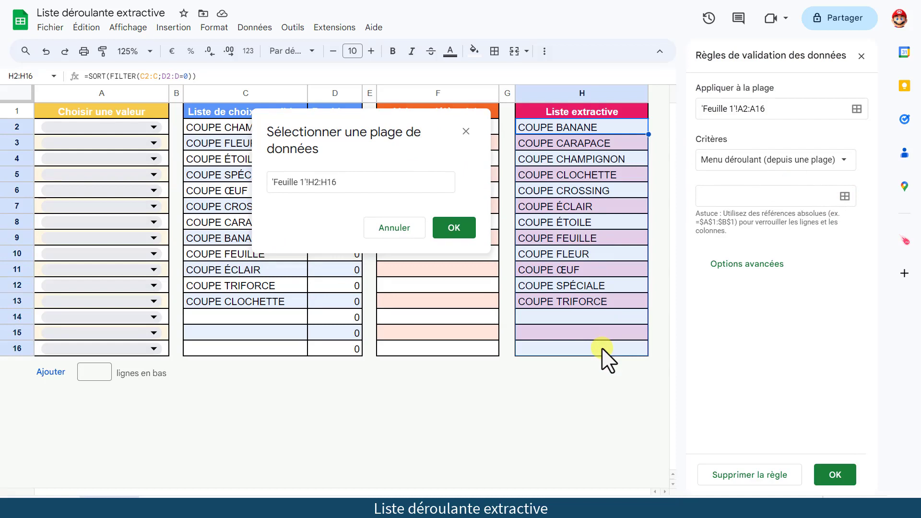
{"action": "left_click", "coordinate": [360, 185]}
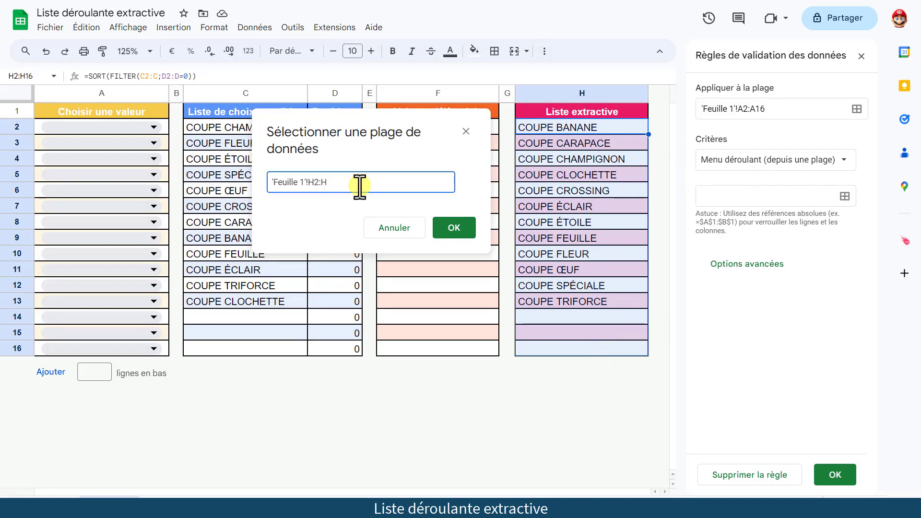
{"action": "left_click", "coordinate": [445, 231]}
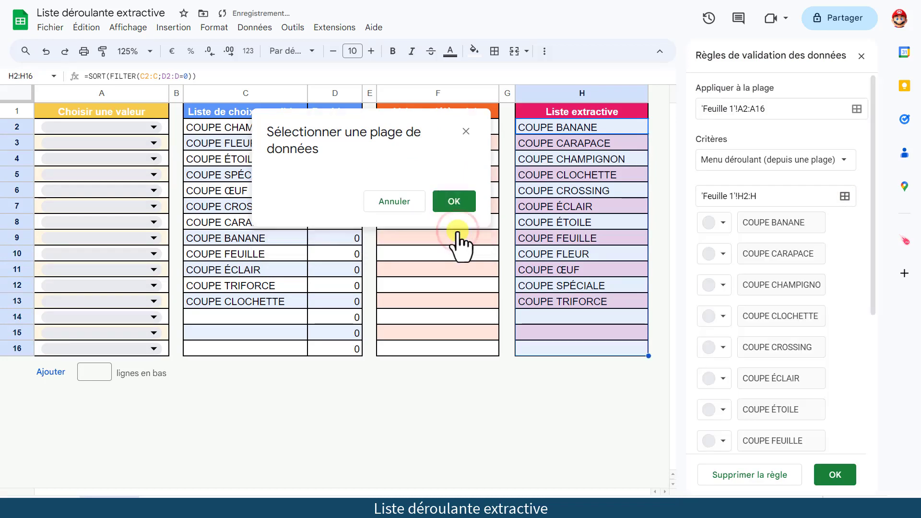
{"action": "left_click", "coordinate": [839, 476]}
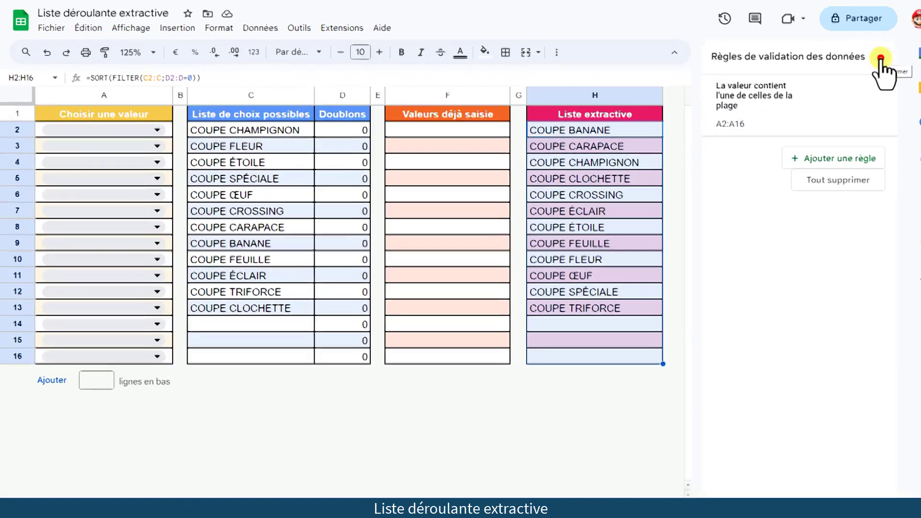
{"action": "left_click", "coordinate": [862, 54]}
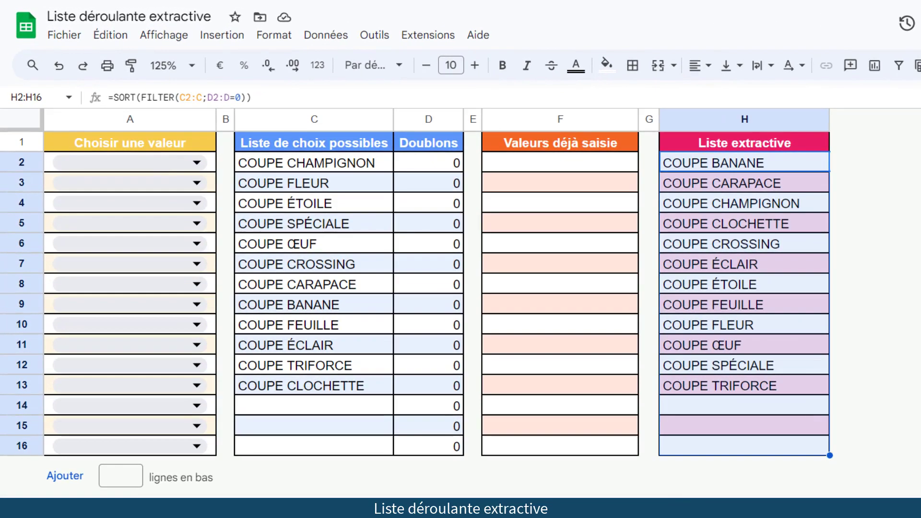
Step: Choose COUPE BANANE in A2 and check how it is handled in columns F, D and H
{"action": "left_click", "coordinate": [197, 162]}
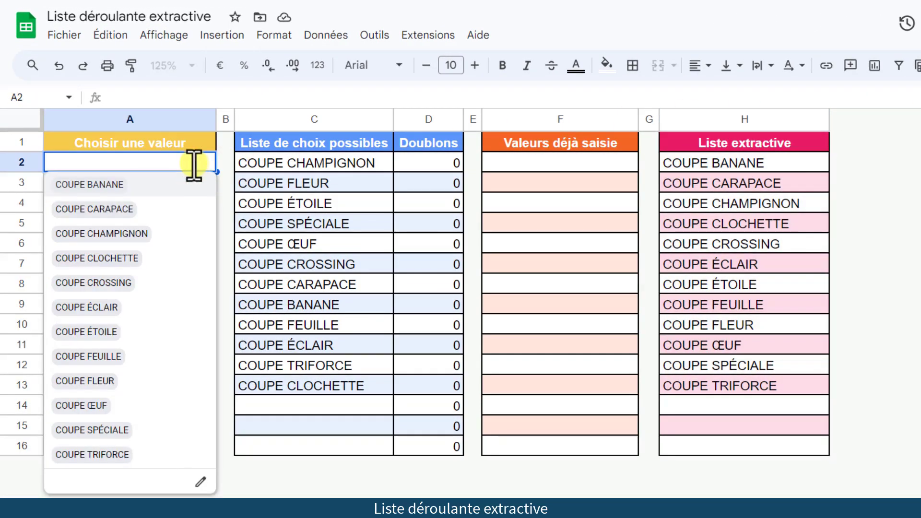
{"action": "left_click", "coordinate": [92, 186]}
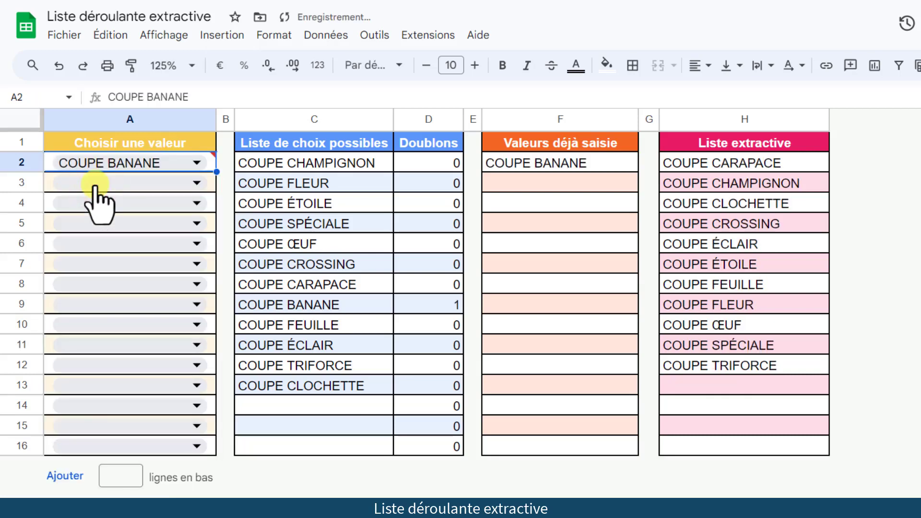
{"action": "left_click", "coordinate": [578, 164]}
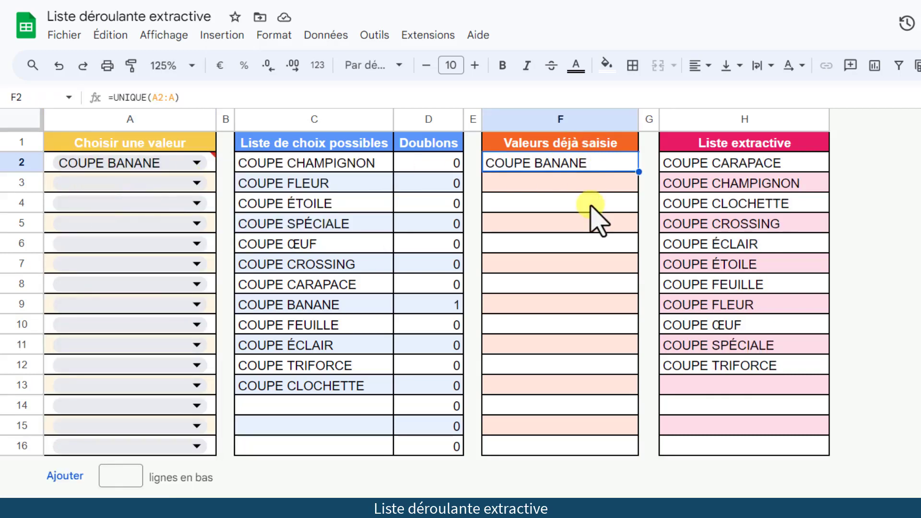
{"action": "left_click_drag", "start_coordinate": [446, 308], "coordinate": [326, 309]}
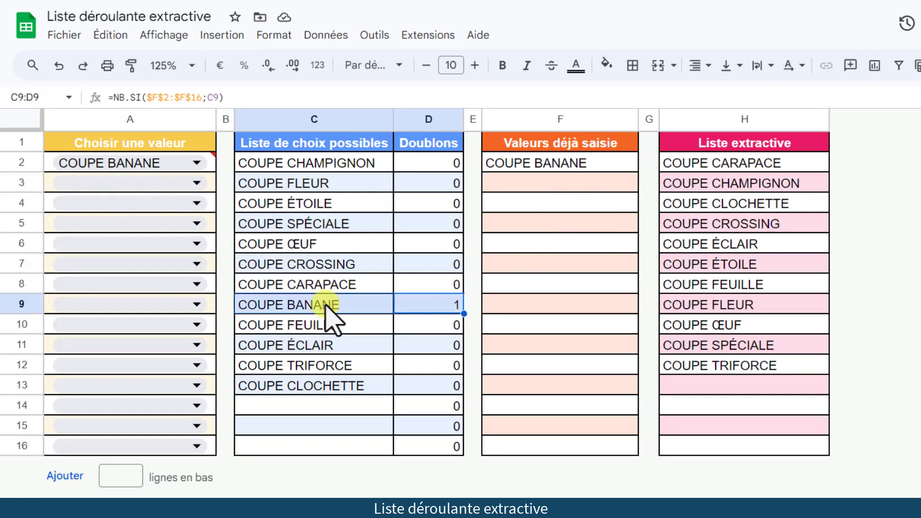
{"action": "left_click_drag", "start_coordinate": [763, 163], "coordinate": [766, 365]}
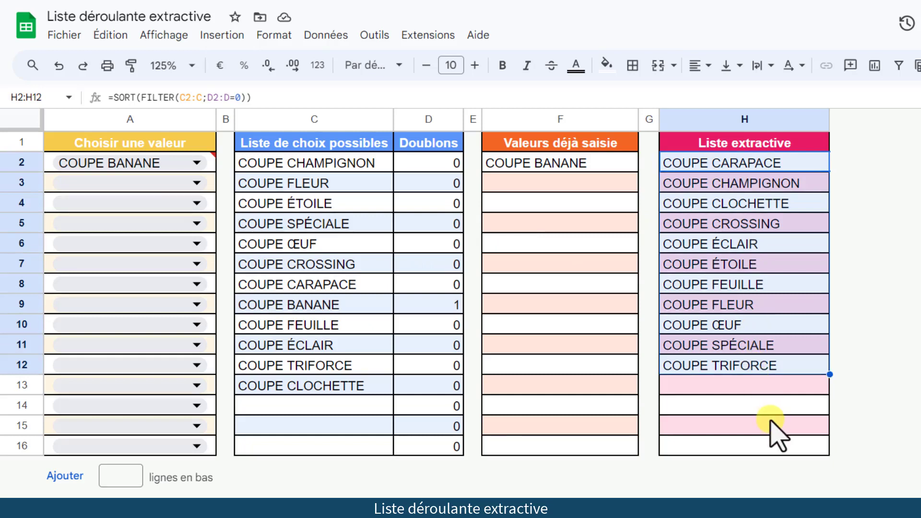
Step: Choose COUPE FEUILLE in A3 and check its entry in F3, its count in D10 and the extractive list
{"action": "left_click", "coordinate": [198, 183]}
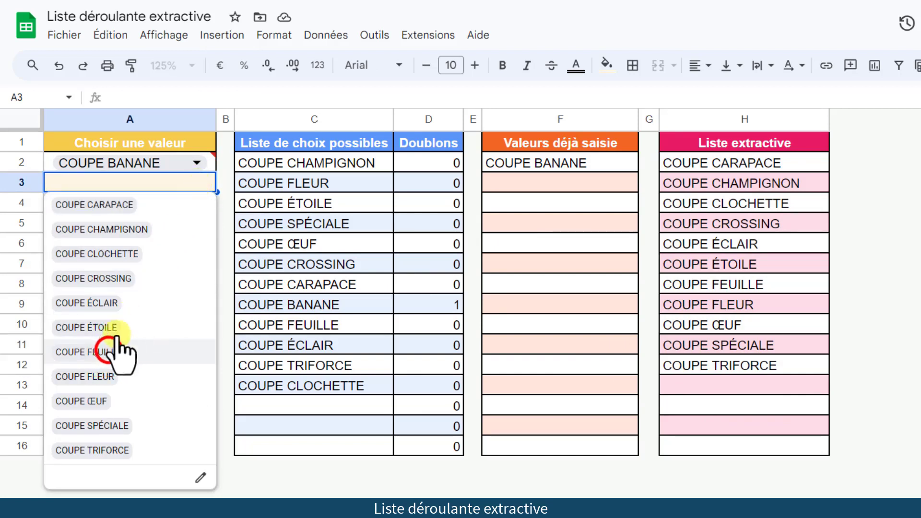
{"action": "left_click", "coordinate": [103, 352]}
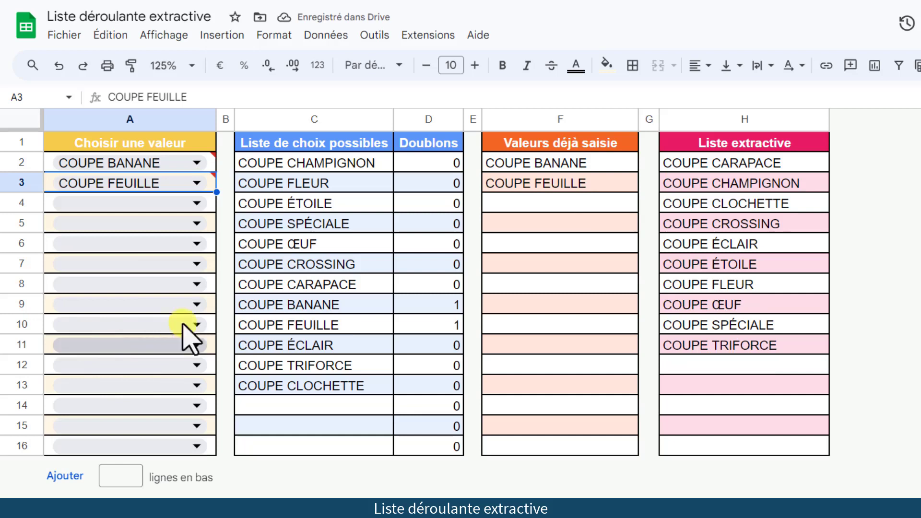
{"action": "left_click", "coordinate": [552, 186]}
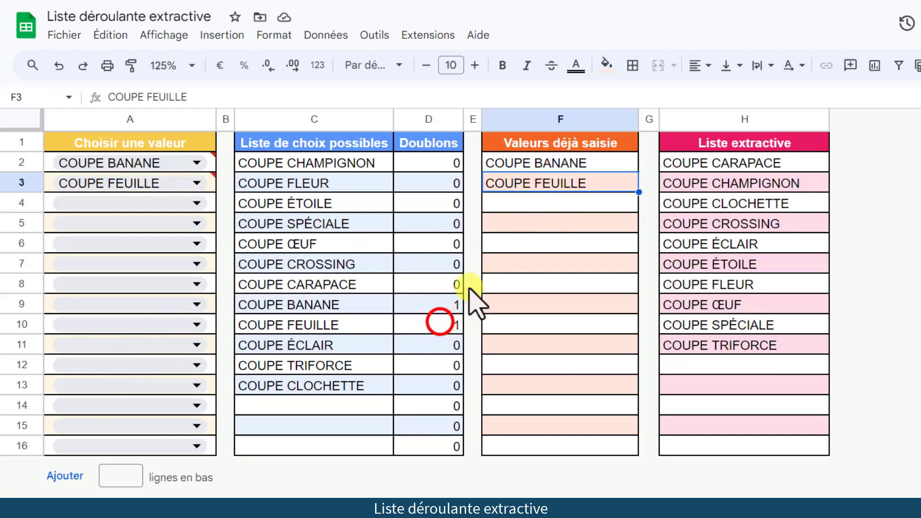
{"action": "left_click", "coordinate": [445, 324]}
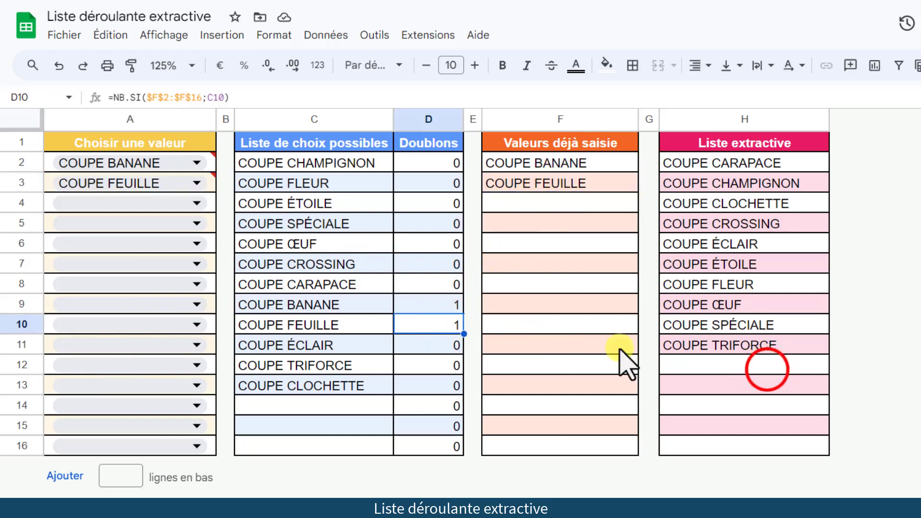
{"action": "left_click", "coordinate": [767, 369]}
Step: Choose COUPE CARAPACE in A4, COUPE CLOCHETTE in A5 and COUPE CROSSING in A6 from their dropdowns
{"action": "left_click", "coordinate": [197, 204]}
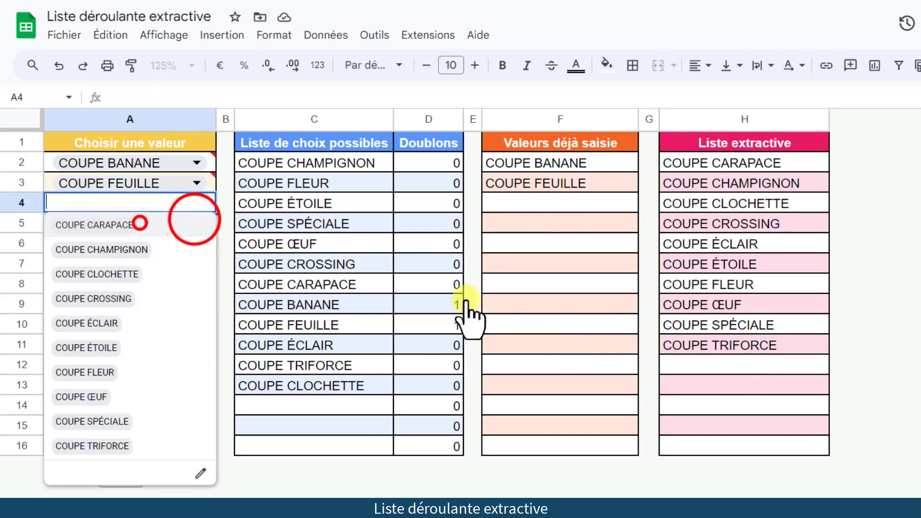
{"action": "left_click", "coordinate": [168, 224]}
{"action": "left_click", "coordinate": [196, 224]}
{"action": "left_click", "coordinate": [120, 268]}
{"action": "left_click", "coordinate": [196, 244]}
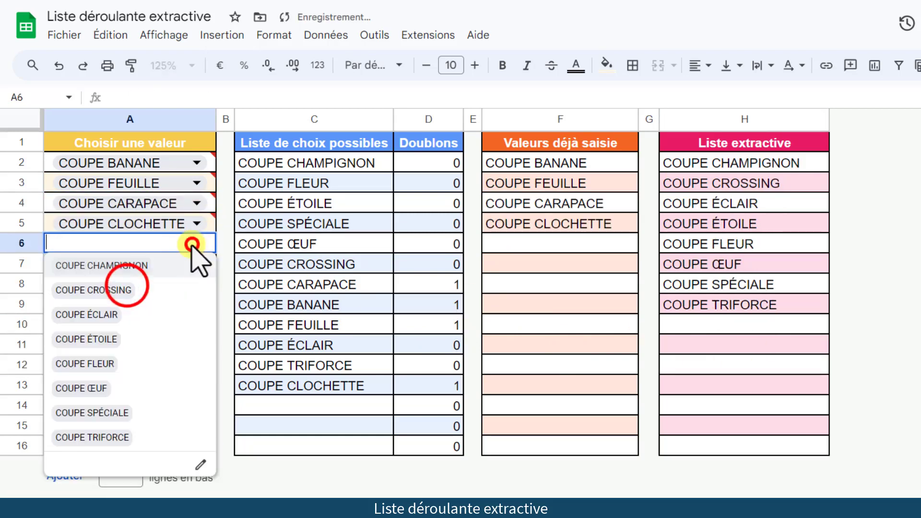
{"action": "left_click", "coordinate": [126, 289]}
Step: Choose COUPE ÉCLAIR in A7, COUPE ÉTOILE in A8 and COUPE FLEUR in A9 from their dropdowns
{"action": "left_click", "coordinate": [194, 263]}
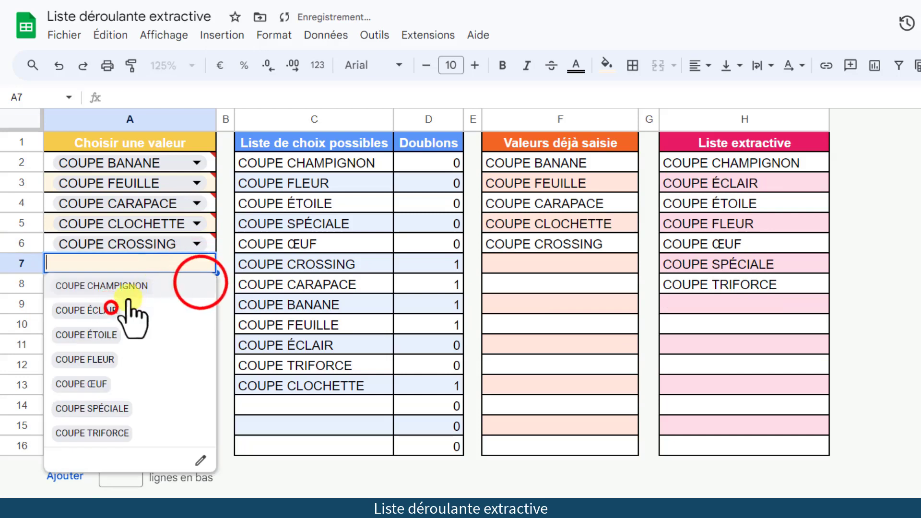
{"action": "left_click", "coordinate": [188, 309]}
{"action": "left_click", "coordinate": [197, 284]}
{"action": "left_click", "coordinate": [108, 327]}
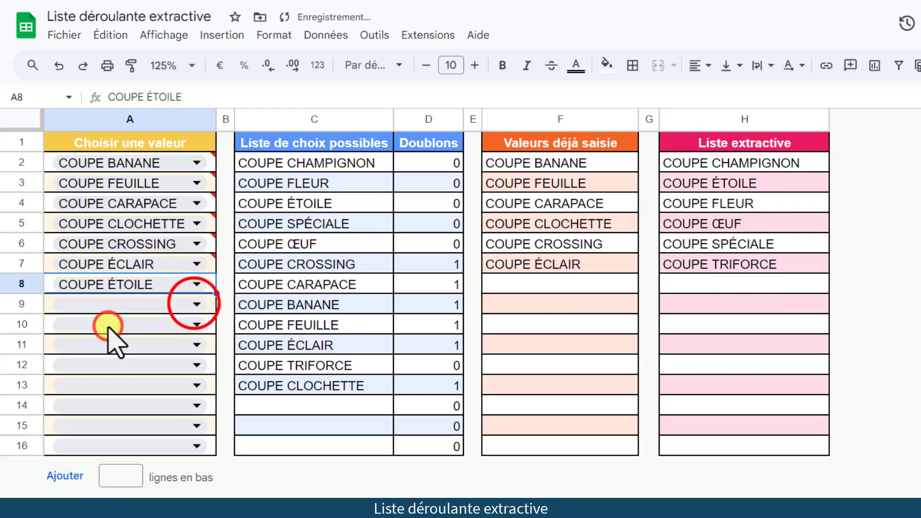
{"action": "left_click", "coordinate": [197, 304]}
{"action": "left_click", "coordinate": [76, 352]}
Step: Choose COUPE ŒUF in A10, COUPE SPÉCIALE in A11 and COUPE TRIFORCE in A12 from their dropdowns
{"action": "left_click", "coordinate": [195, 327]}
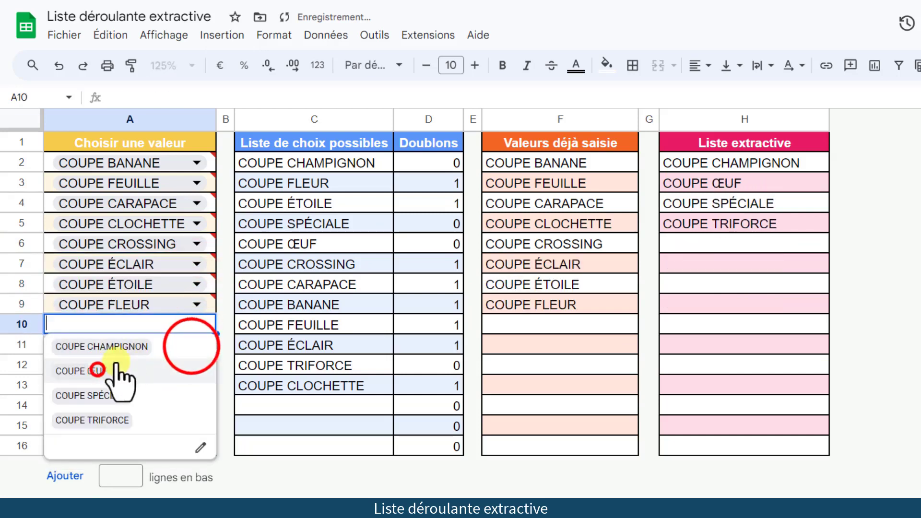
{"action": "left_click", "coordinate": [95, 371]}
{"action": "left_click", "coordinate": [194, 345]}
{"action": "left_click", "coordinate": [110, 391]}
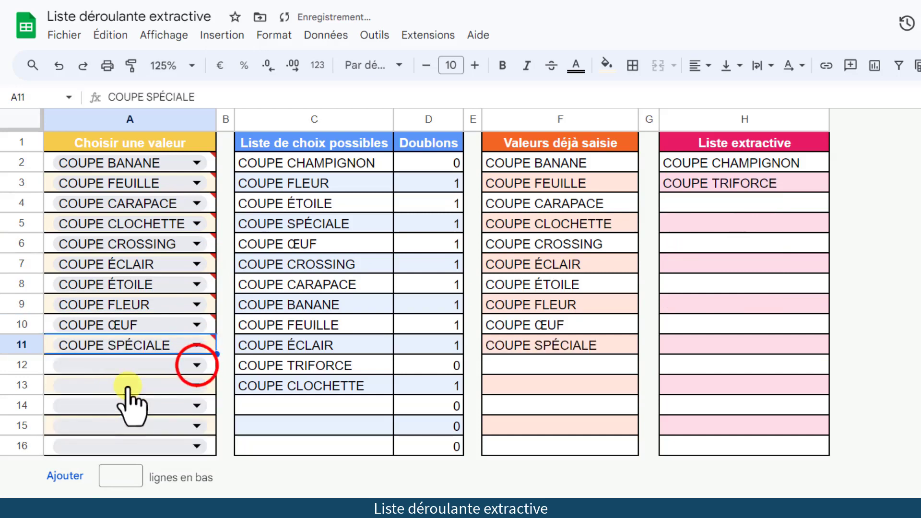
{"action": "left_click", "coordinate": [196, 365]}
{"action": "left_click", "coordinate": [95, 411]}
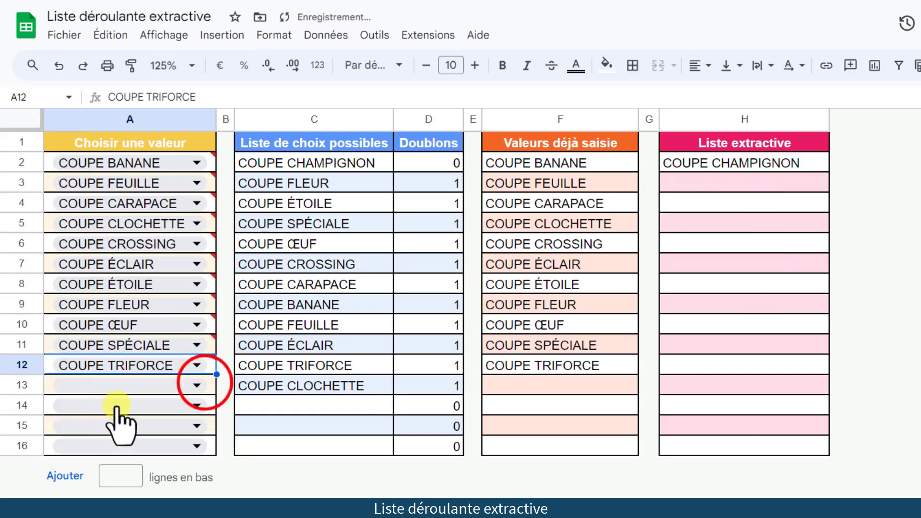
Step: Choose COUPE CHAMPIGNON in A13 and check which options the dropdown in A14 still offers
{"action": "left_click", "coordinate": [197, 385]}
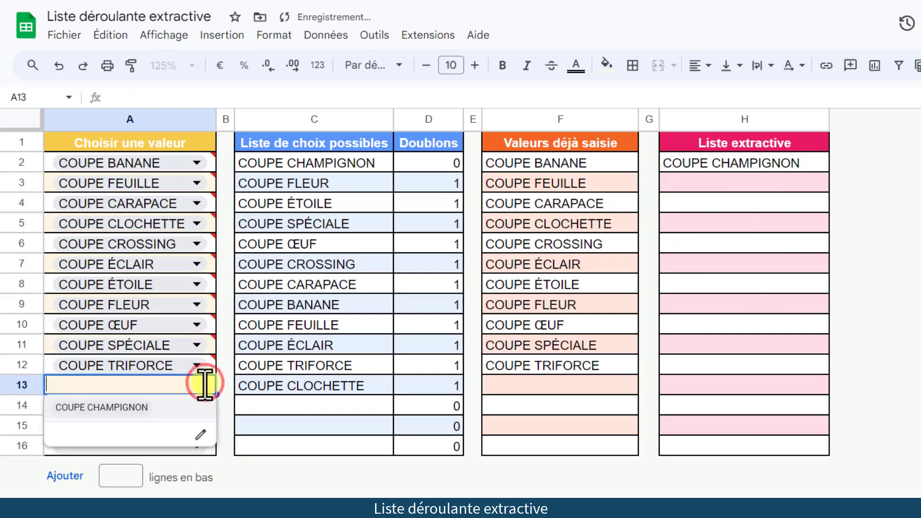
{"action": "left_click", "coordinate": [118, 407]}
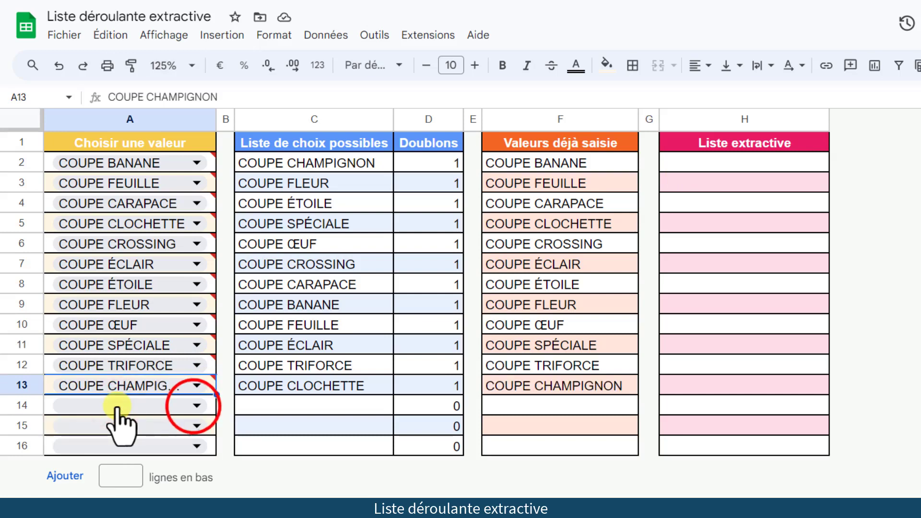
{"action": "left_click", "coordinate": [191, 405]}
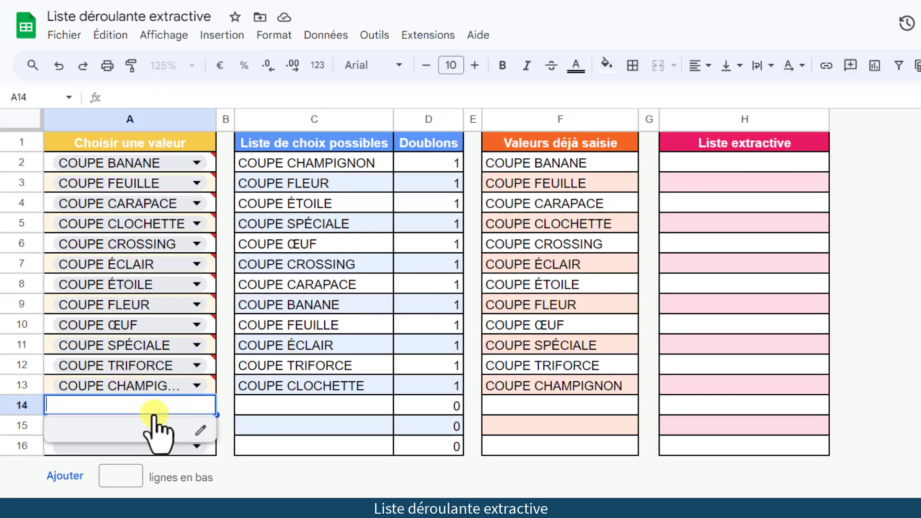
Step: Add COUPE MARKASS to the list of possible choices in C14
{"action": "left_click", "coordinate": [267, 405]}
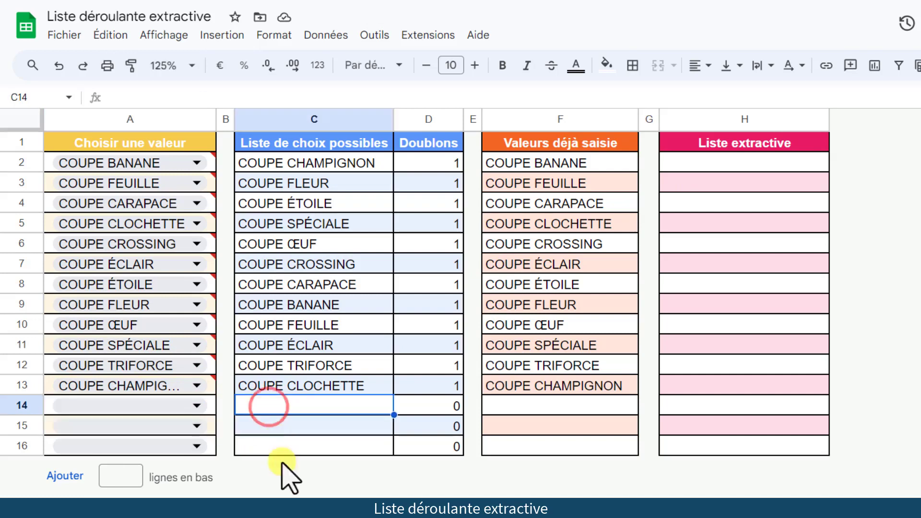
{"action": "type", "text": "COUPE MARKASS"}
{"action": "key", "text": "Return"}
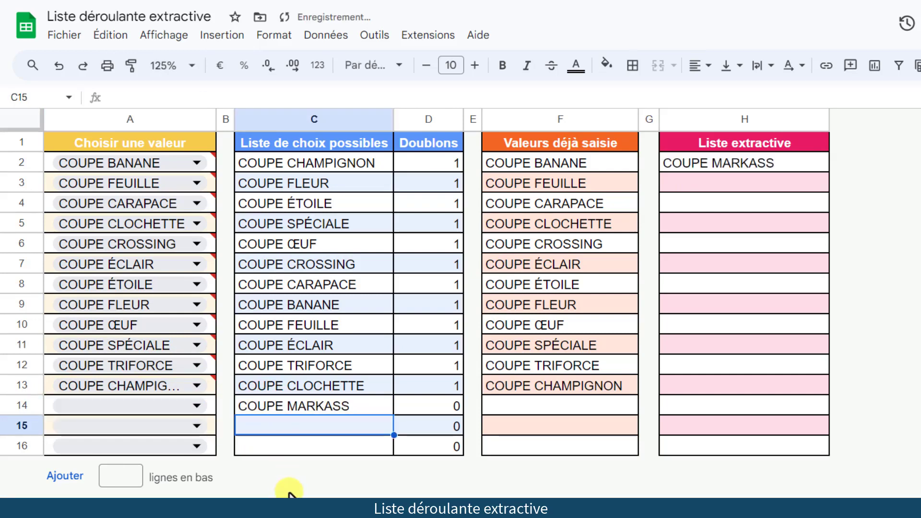
{"action": "left_click", "coordinate": [287, 408]}
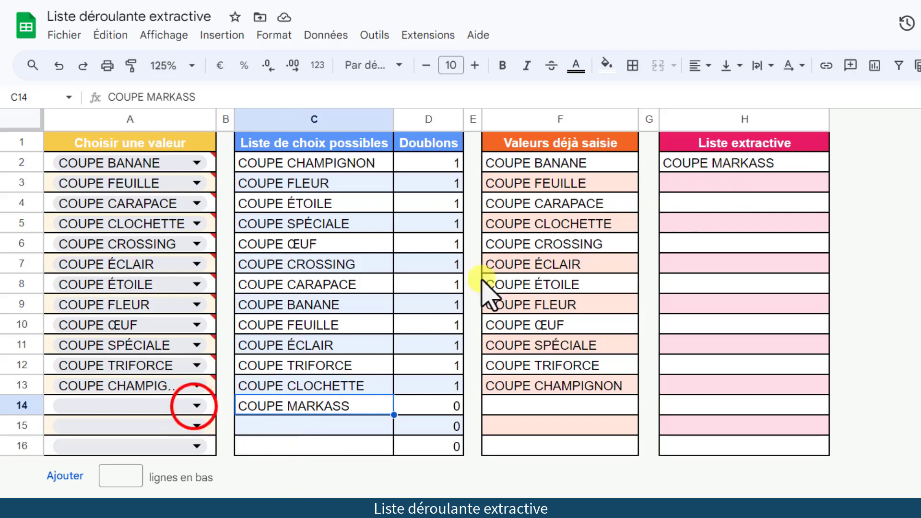
Step: Choose COUPE MARKASS in A14 and inspect the validation marker in the cell's corner
{"action": "left_click", "coordinate": [196, 406]}
{"action": "left_click", "coordinate": [92, 427]}
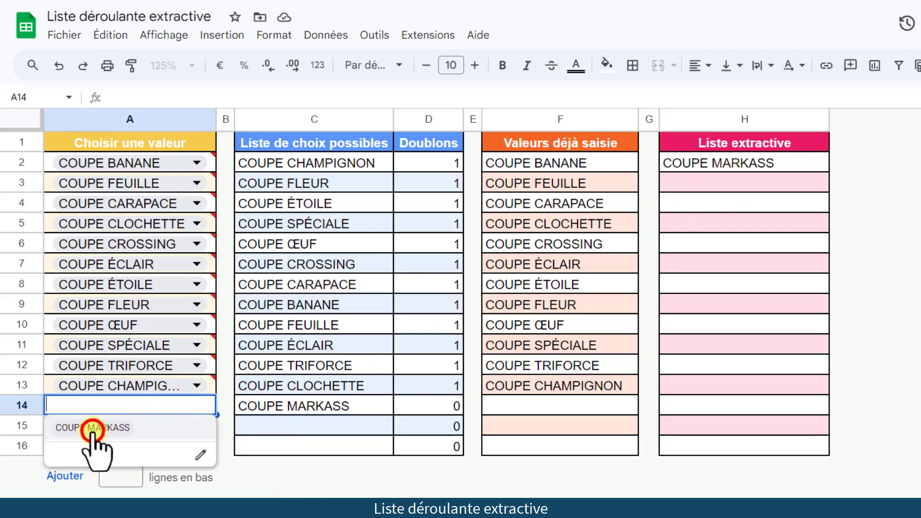
{"action": "mouse_move", "coordinate": [211, 401]}
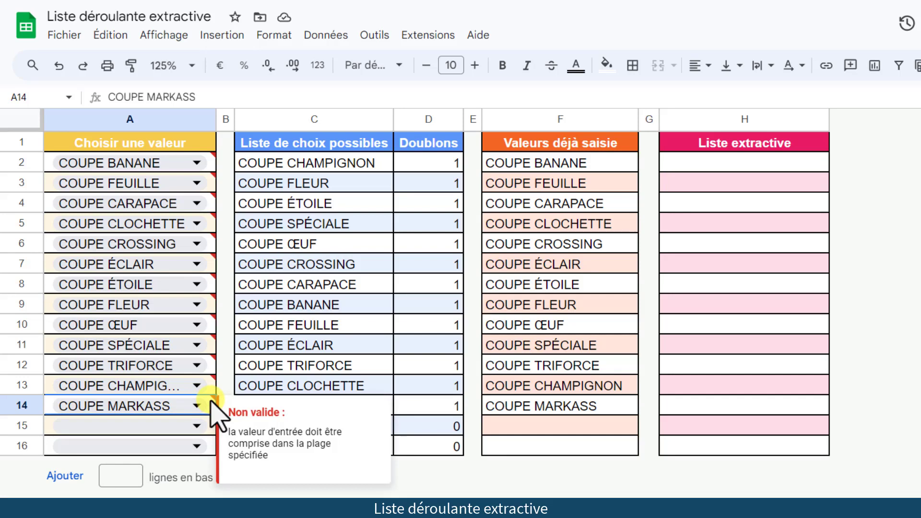
{"action": "left_click", "coordinate": [240, 447]}
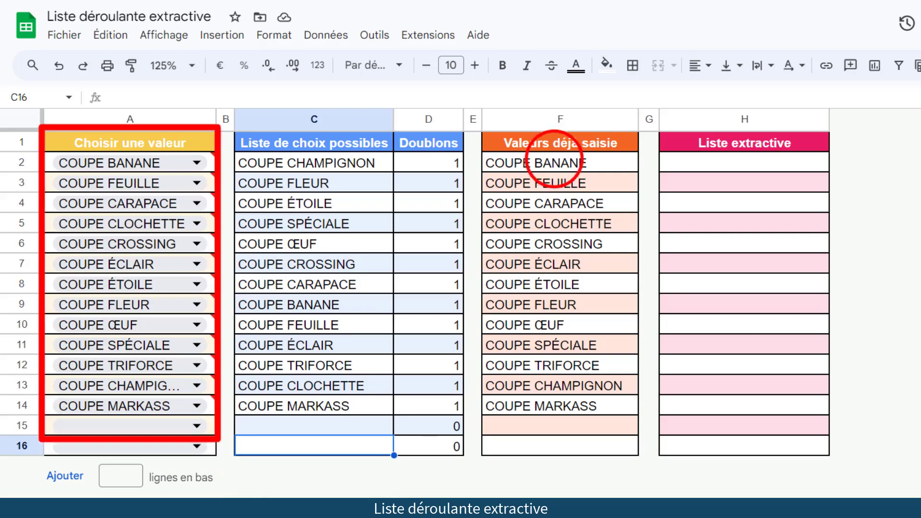
Step: Review the UNIQUE formula in F2, the NB.SI formula in D2 and the SORT(FILTER) formula in H2
{"action": "left_click", "coordinate": [556, 162]}
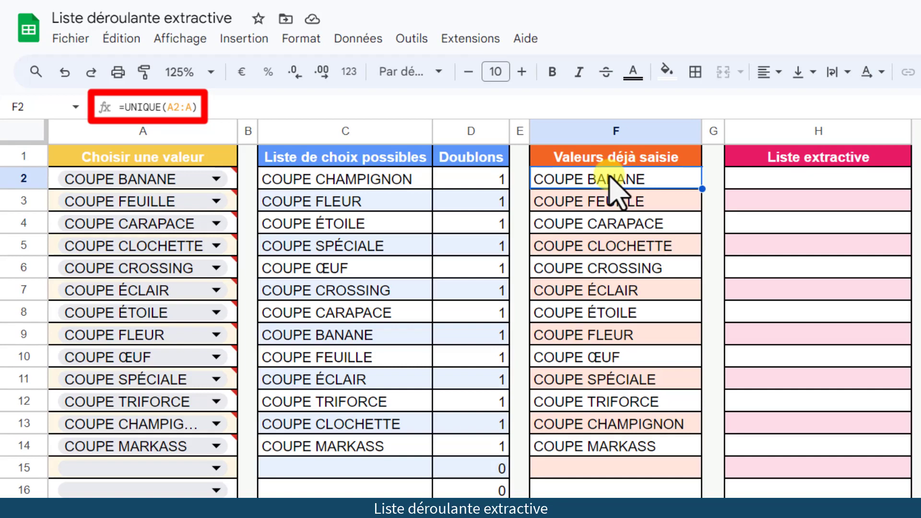
{"action": "key", "text": "Left"}
{"action": "key", "text": "Left"}
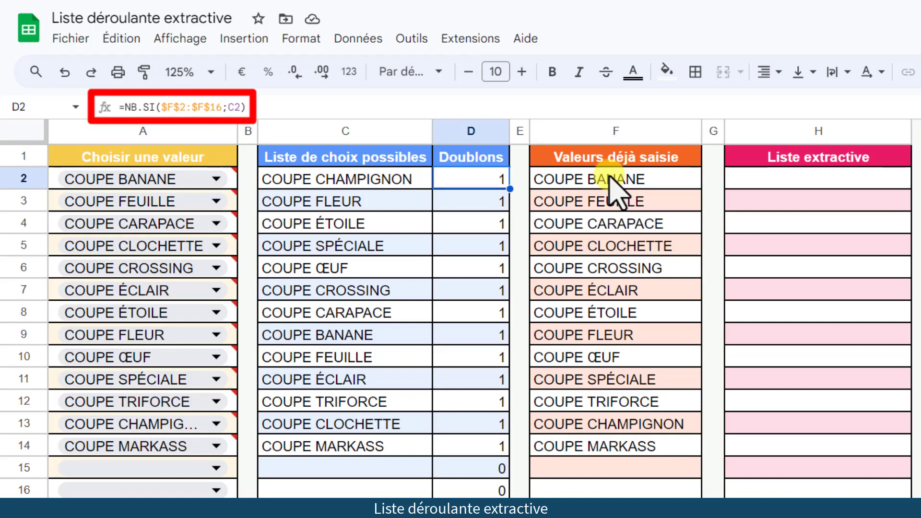
{"action": "left_click", "coordinate": [776, 178]}
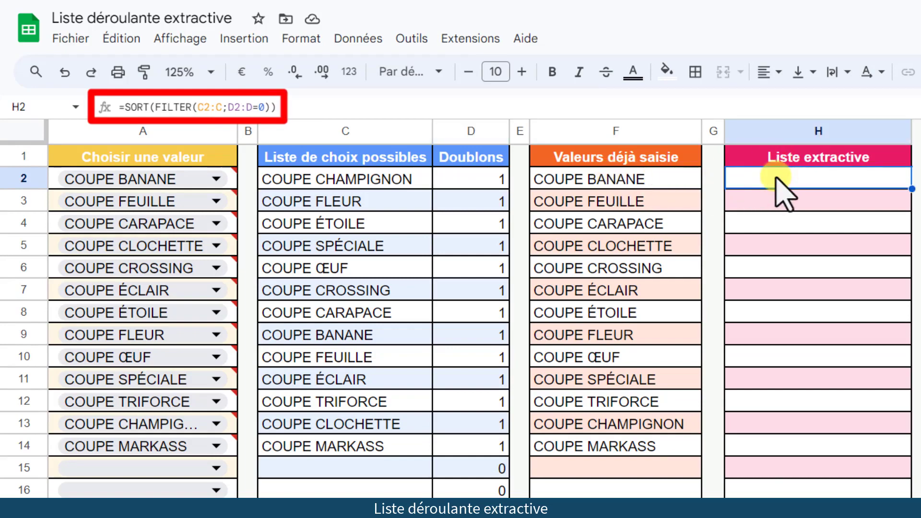